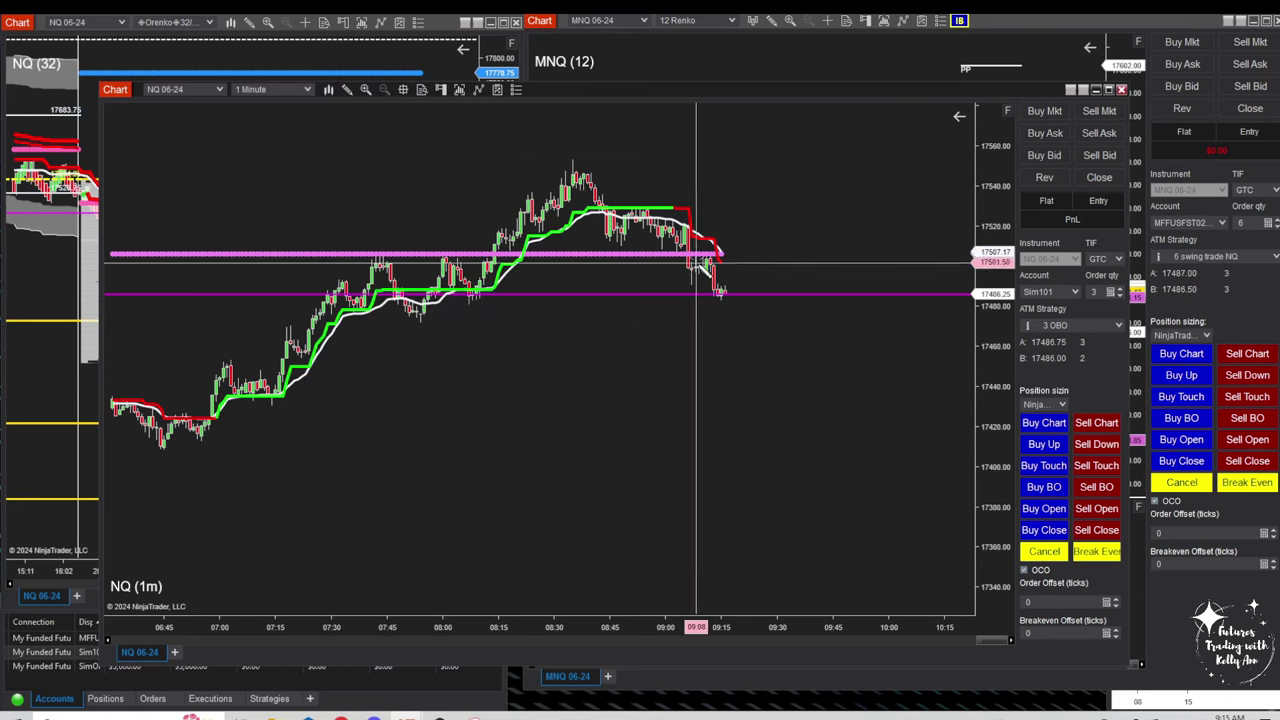
Highlight the horizontal price zone from about 17482 to 17504 on the 1-minute NQ chart
{"action": "left_click", "coordinate": [818, 258]}
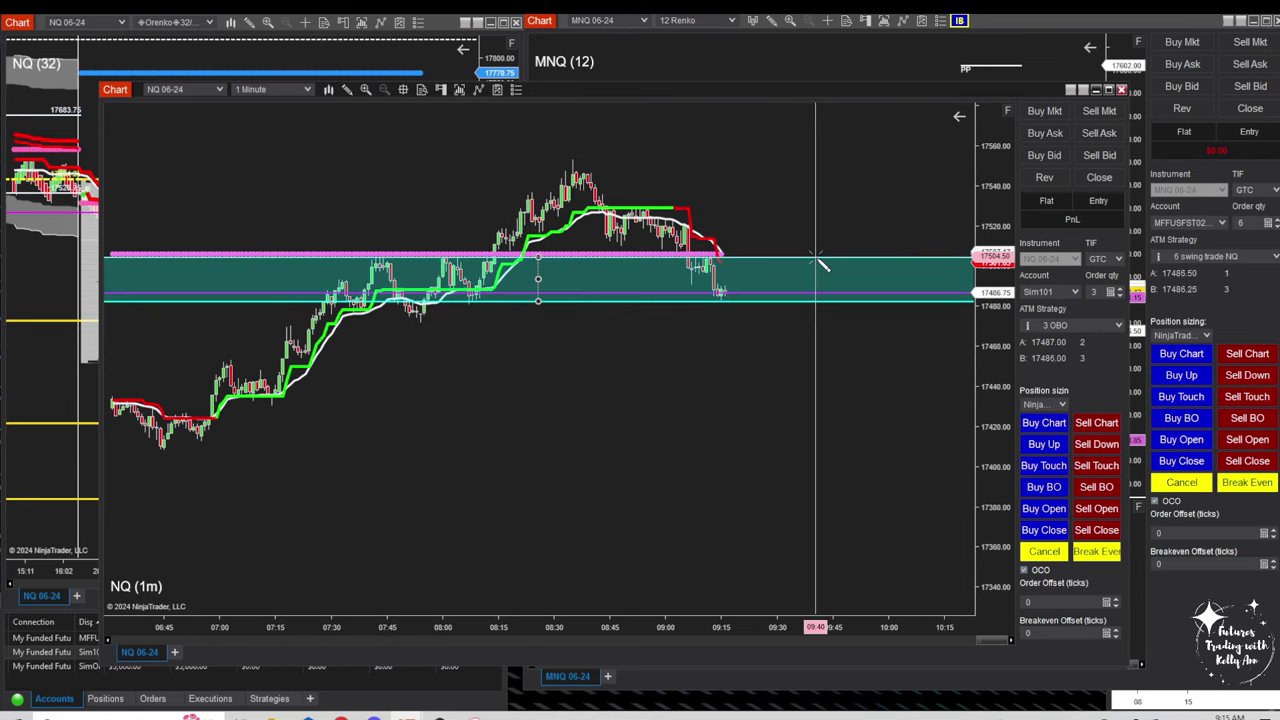
{"action": "left_click_drag", "start_coordinate": [818, 262], "coordinate": [623, 420]}
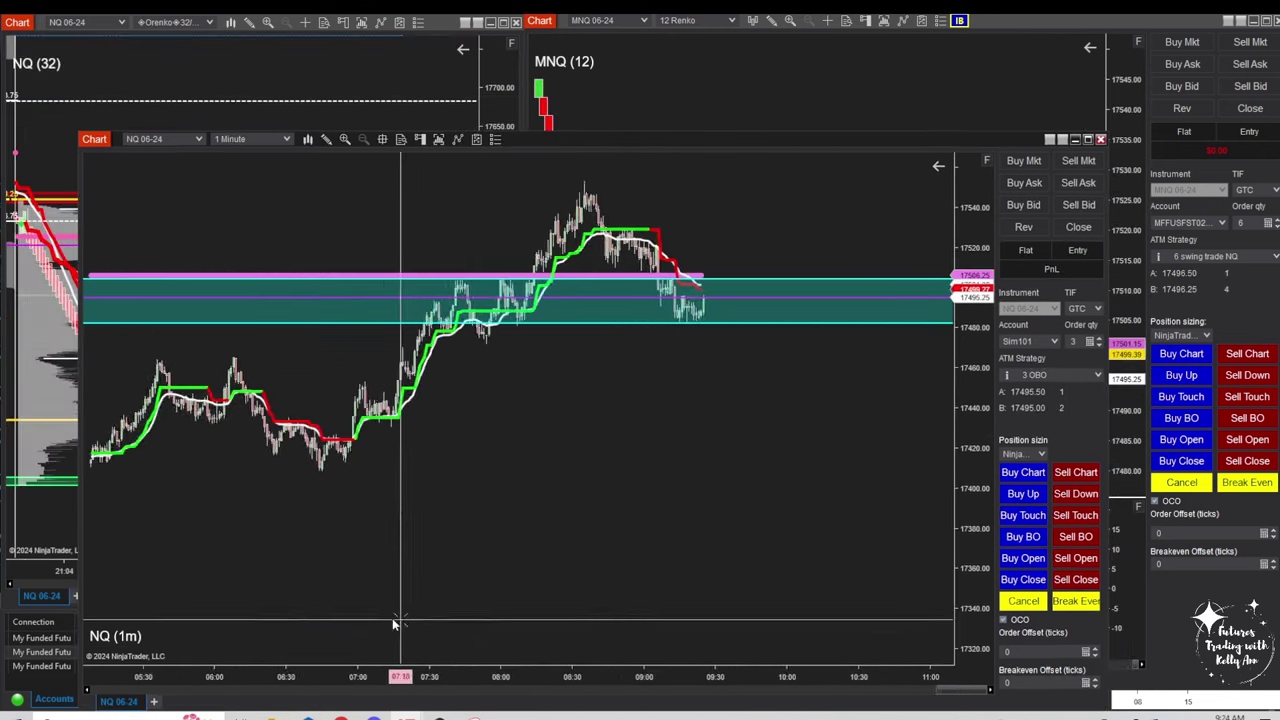
Draw a vertical line at 09:15 on the 1-minute NQ chart
{"action": "scroll", "coordinate": [392, 618], "scroll_direction": "up", "scroll_amount": 3}
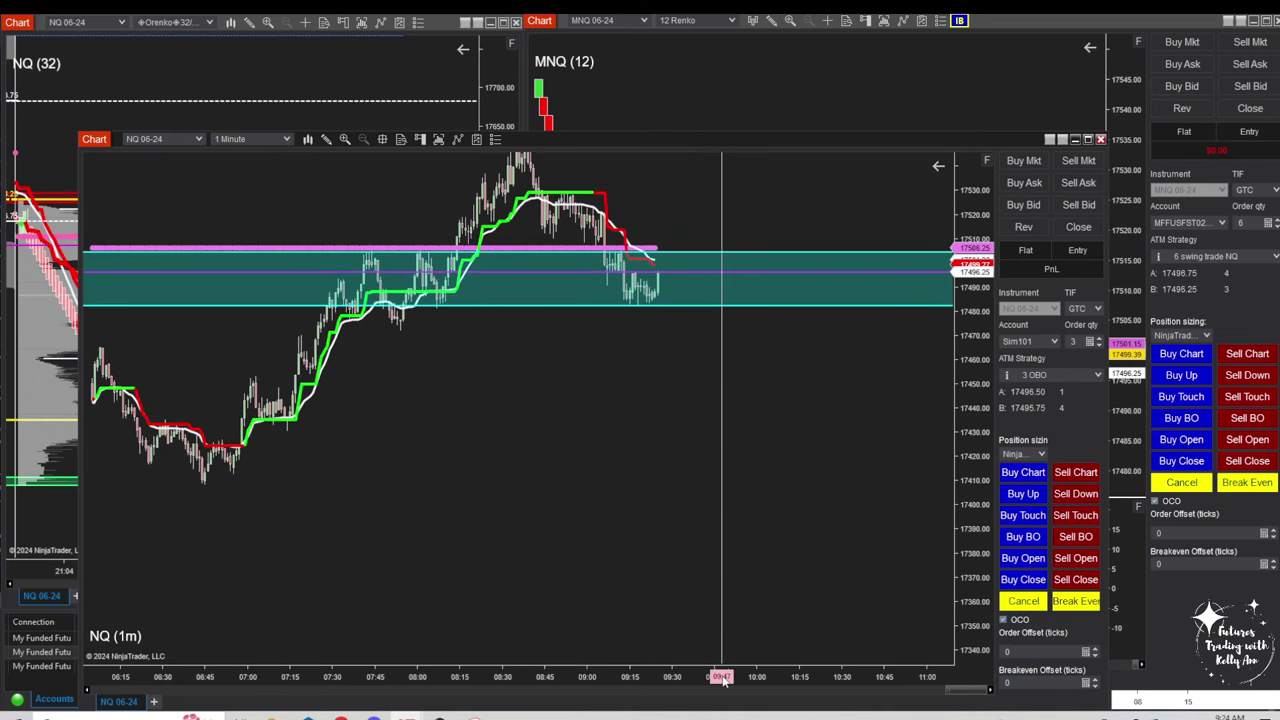
{"action": "left_click_drag", "start_coordinate": [722, 678], "coordinate": [628, 678]}
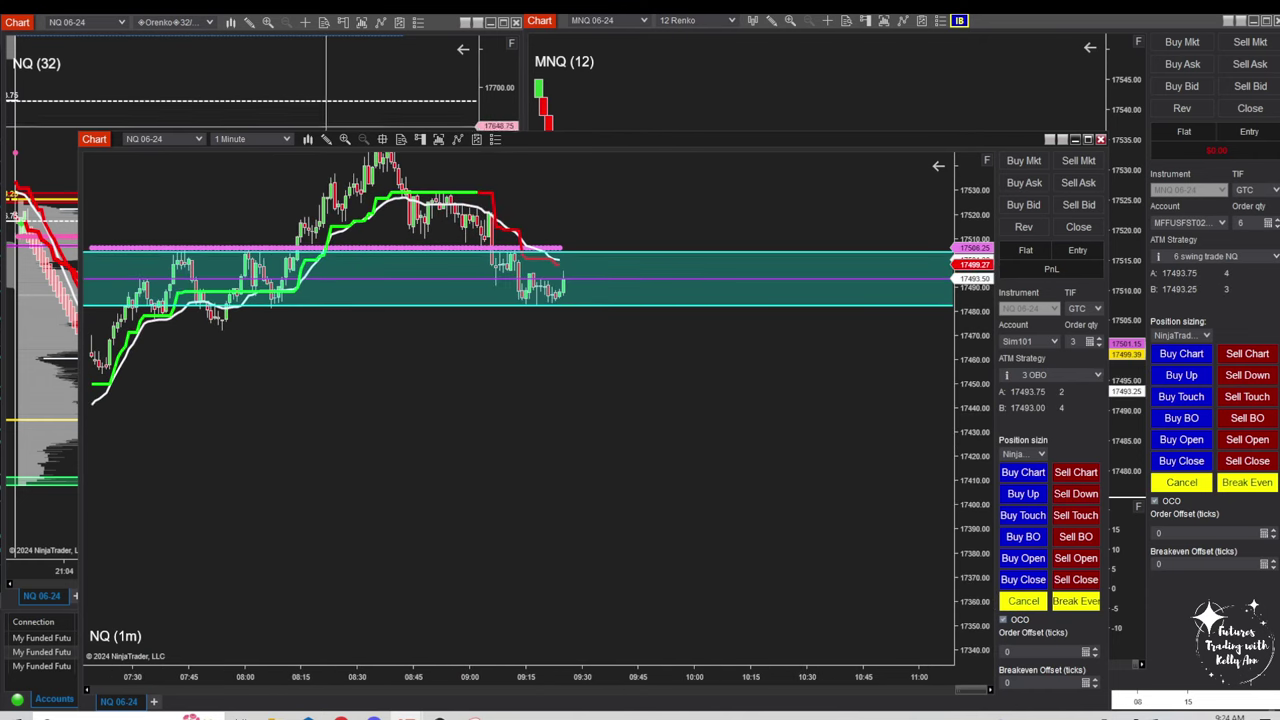
{"action": "left_click", "coordinate": [326, 139]}
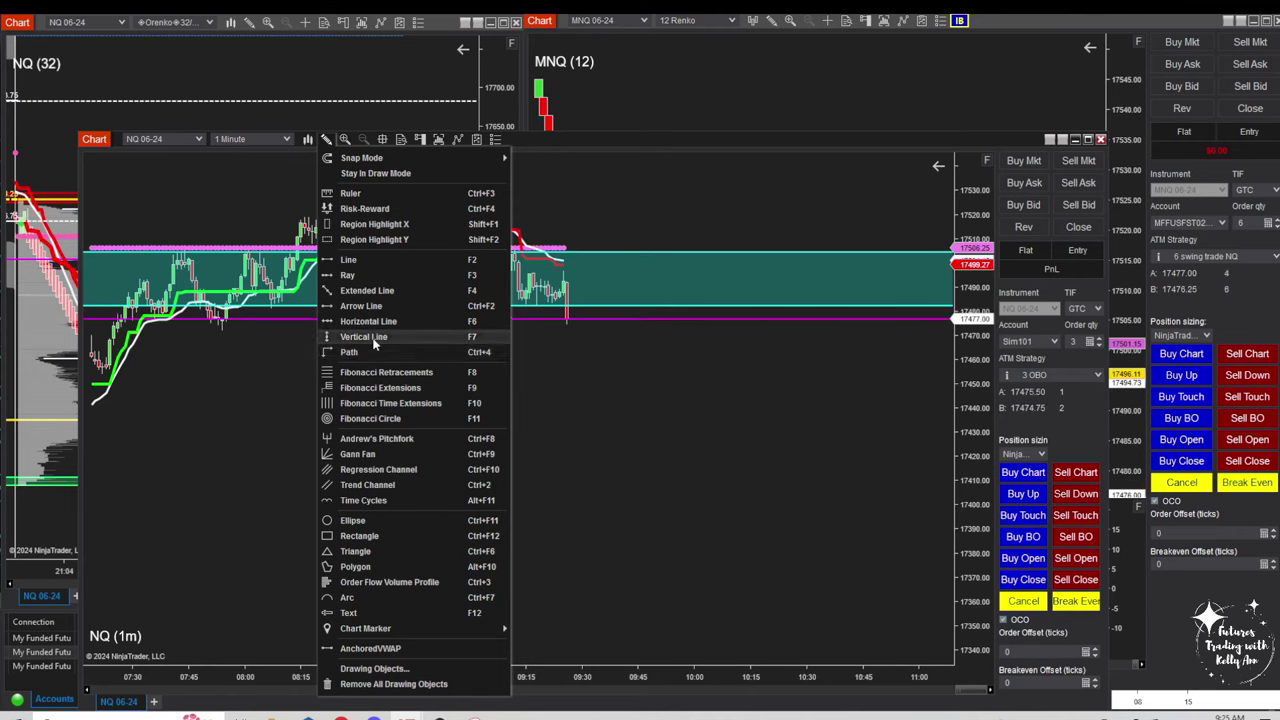
{"action": "left_click", "coordinate": [364, 337]}
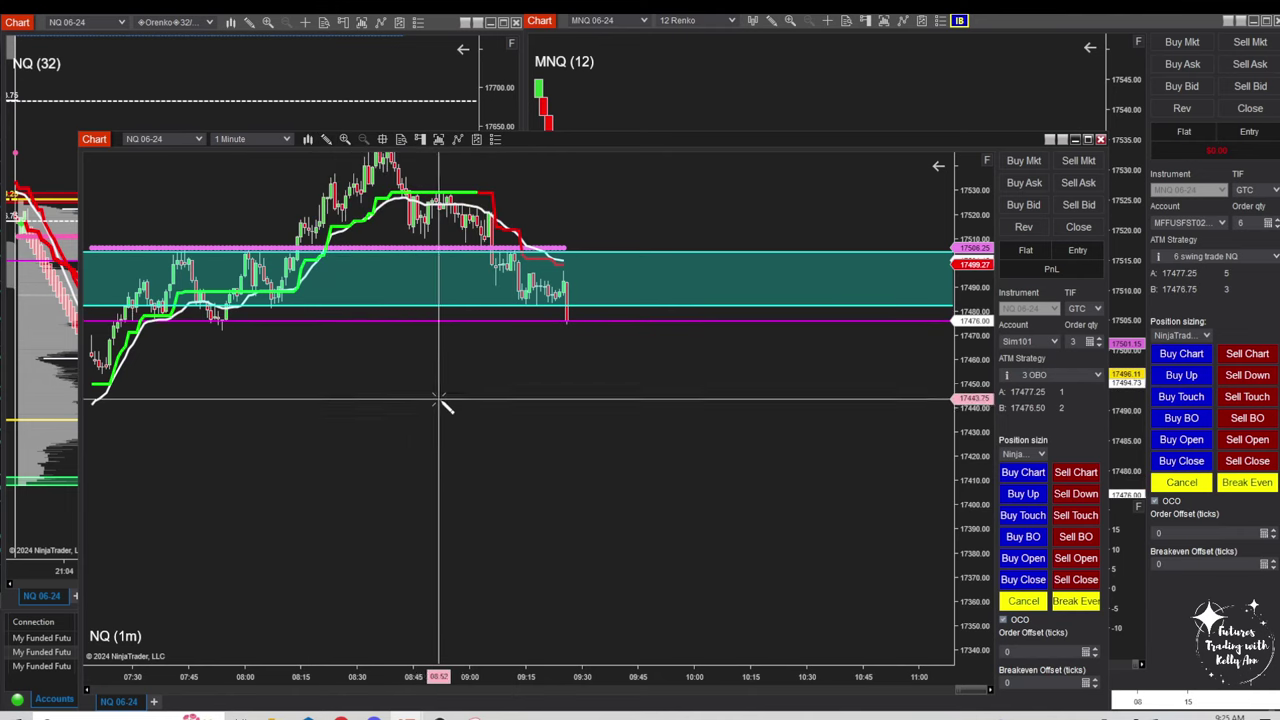
{"action": "left_click", "coordinate": [527, 432]}
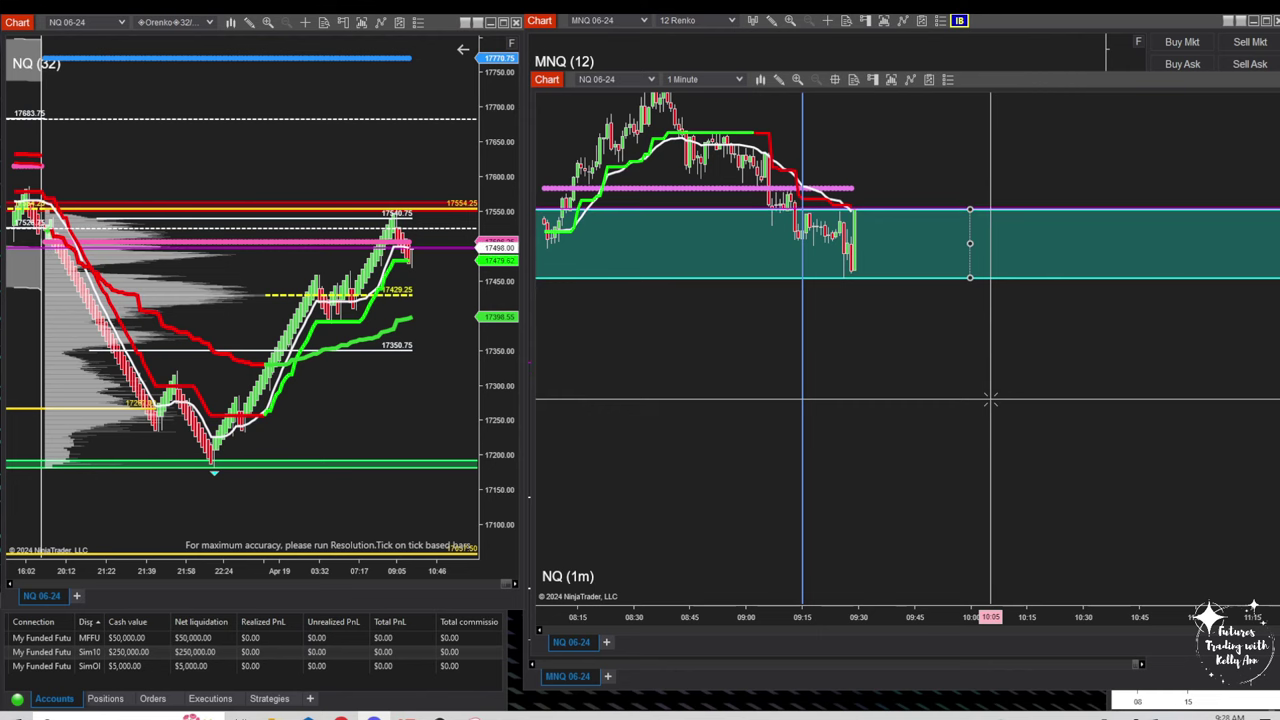
Place a 3-contract sell stop at 17467.00 and a 3-contract buy stop at 17531.25 on the 1-minute NQ chart
{"action": "left_click_drag", "start_coordinate": [1148, 76], "coordinate": [761, 78]}
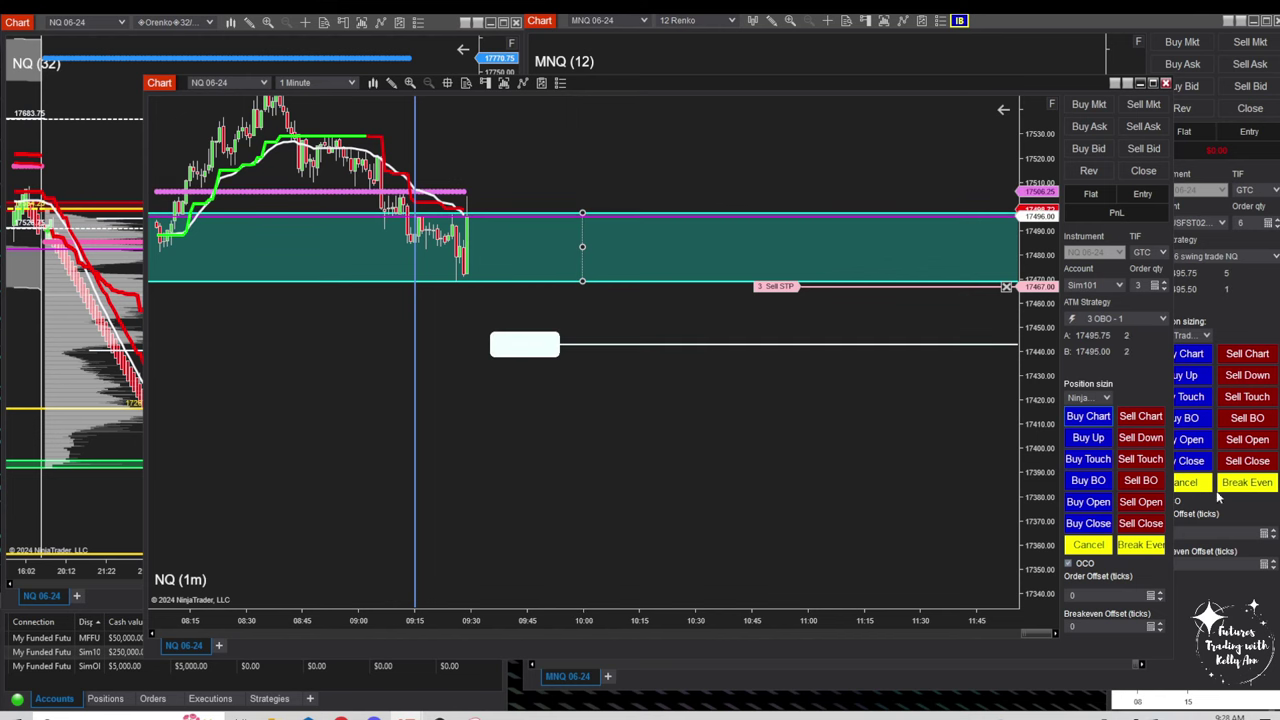
{"action": "left_click", "coordinate": [773, 131]}
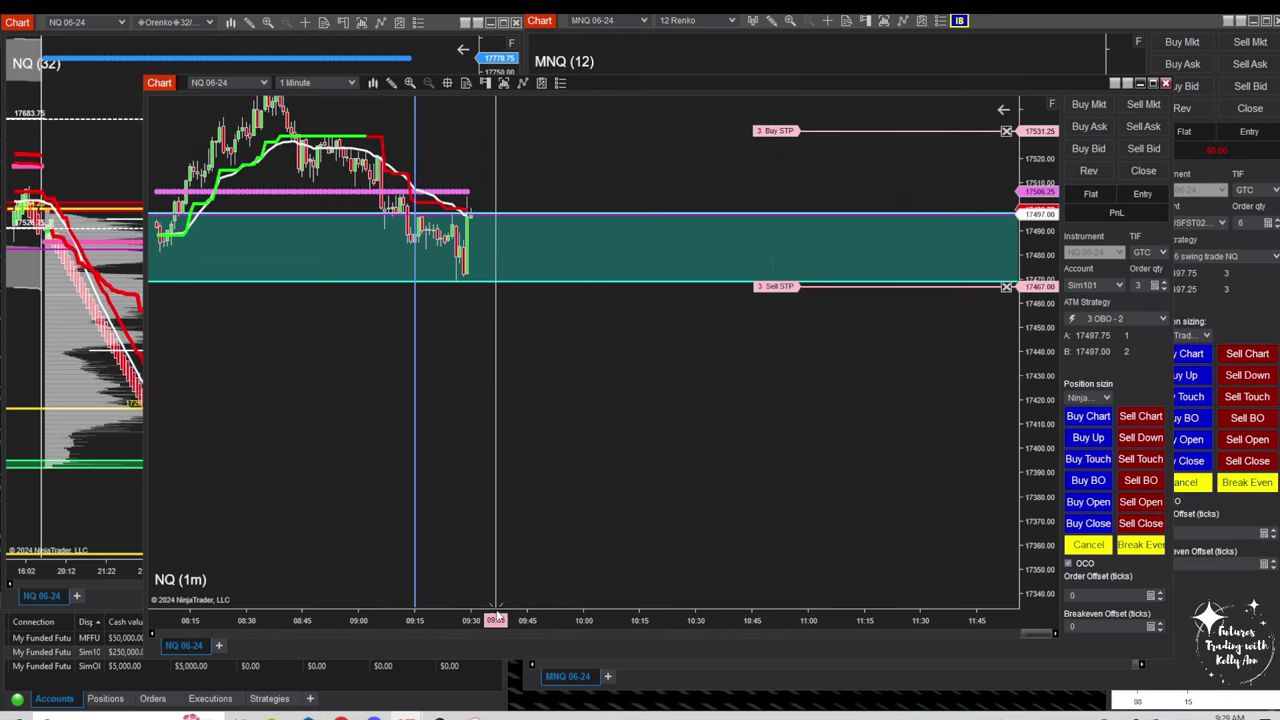
Tighten the pending stop orders around the highlighted zone, moving the buy stop to 17505.50 and the sell stop to 17468.25
{"action": "scroll", "coordinate": [485, 603], "scroll_direction": "down", "scroll_amount": 1}
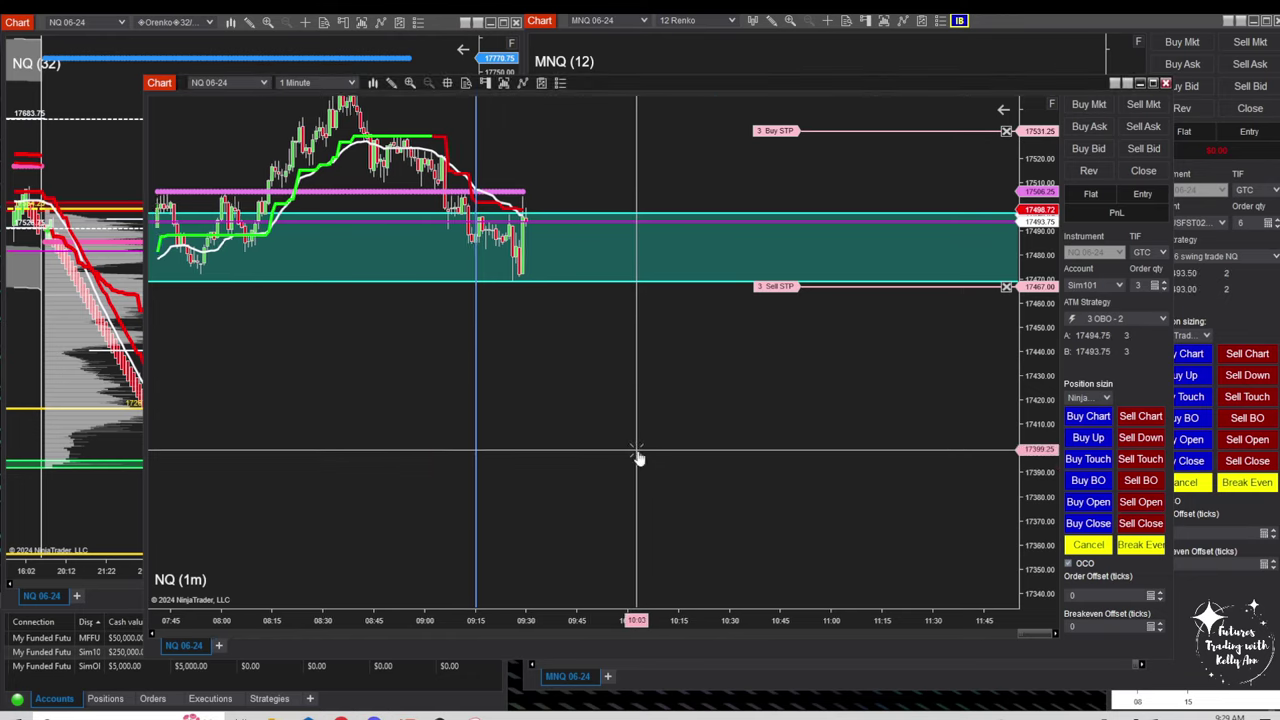
{"action": "left_click_drag", "start_coordinate": [637, 451], "coordinate": [891, 490]}
{"action": "scroll", "coordinate": [885, 490], "scroll_direction": "up", "scroll_amount": 2}
{"action": "scroll", "coordinate": [734, 474], "scroll_direction": "up", "scroll_amount": 2}
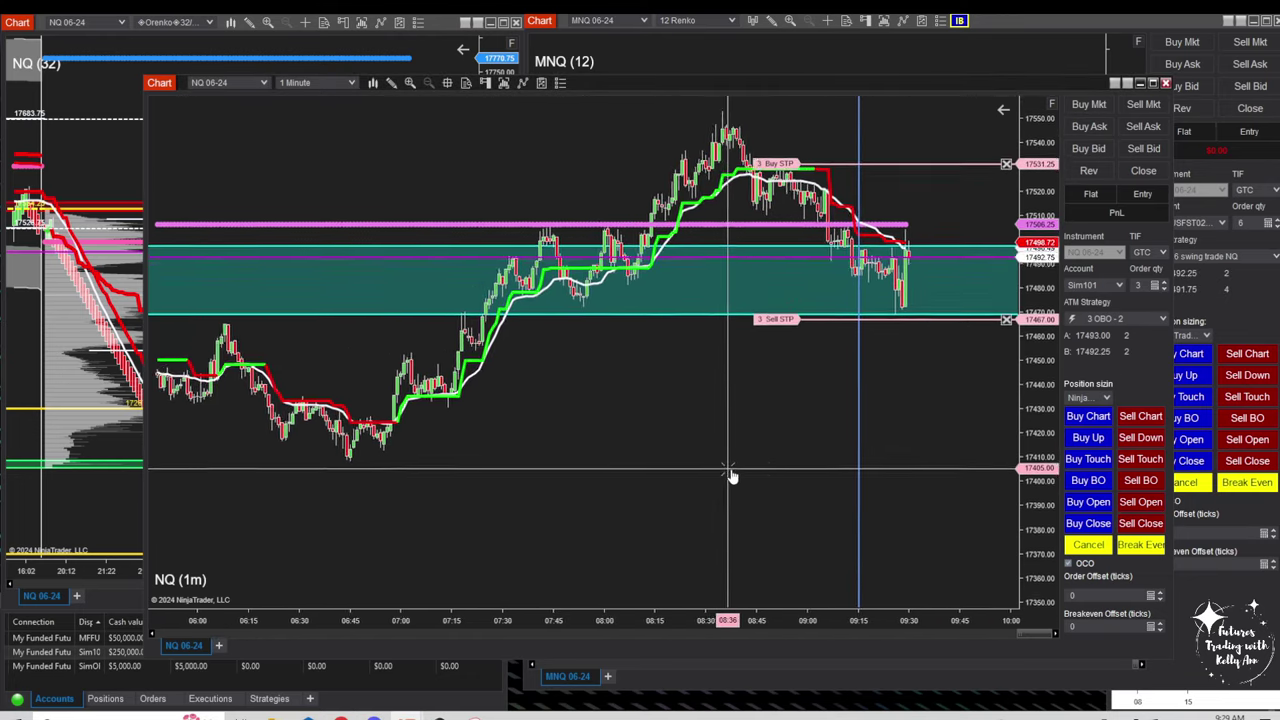
{"action": "scroll", "coordinate": [660, 486], "scroll_direction": "down", "scroll_amount": 1}
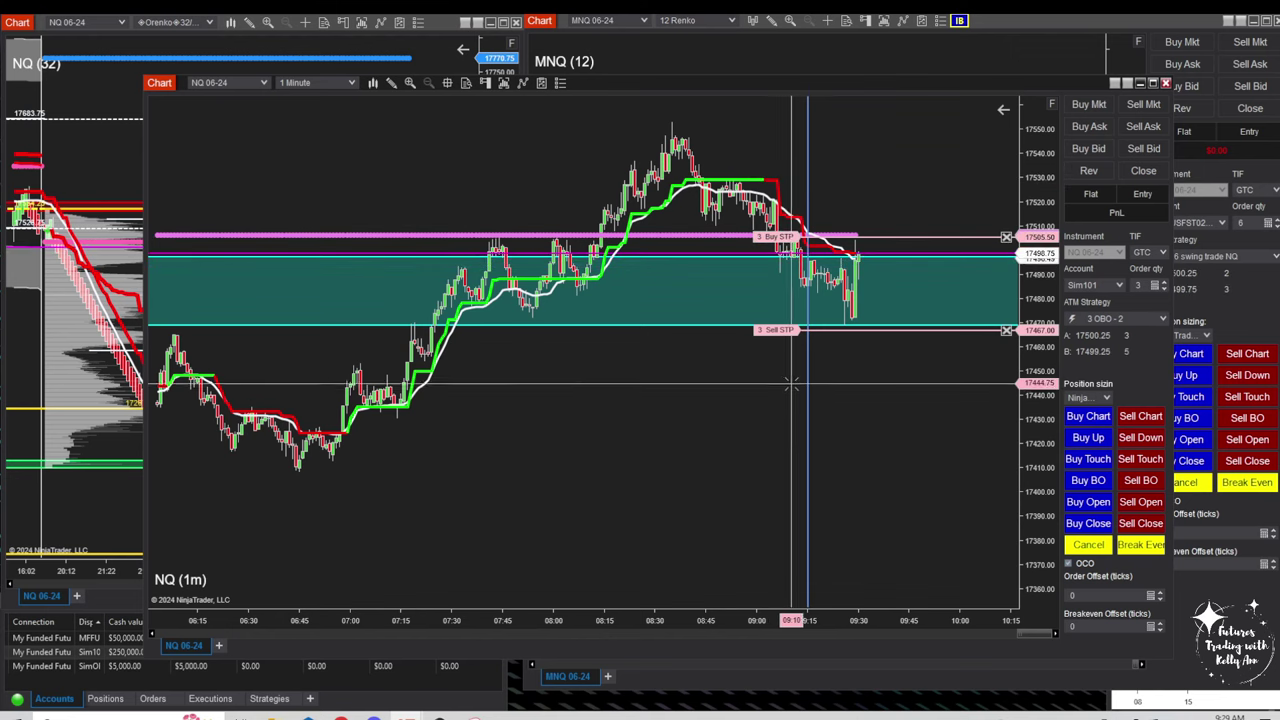
{"action": "left_click", "coordinate": [782, 330]}
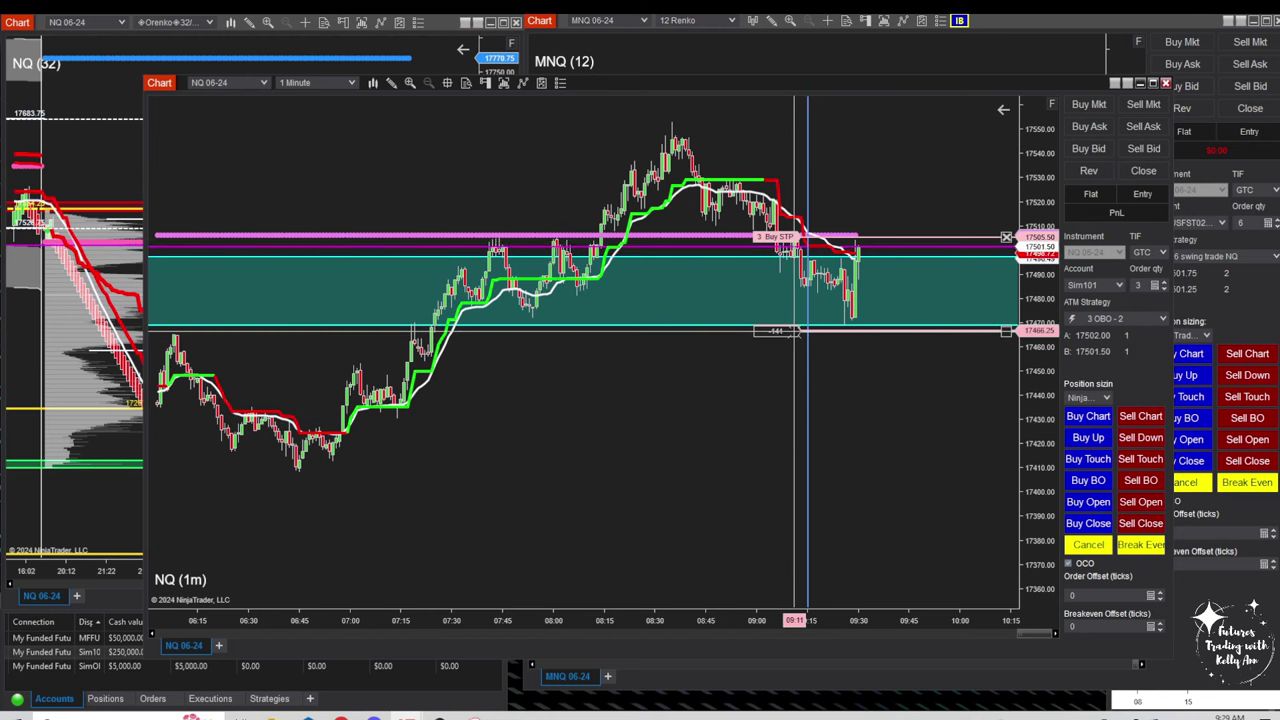
{"action": "left_click_drag", "start_coordinate": [795, 328], "coordinate": [795, 327]}
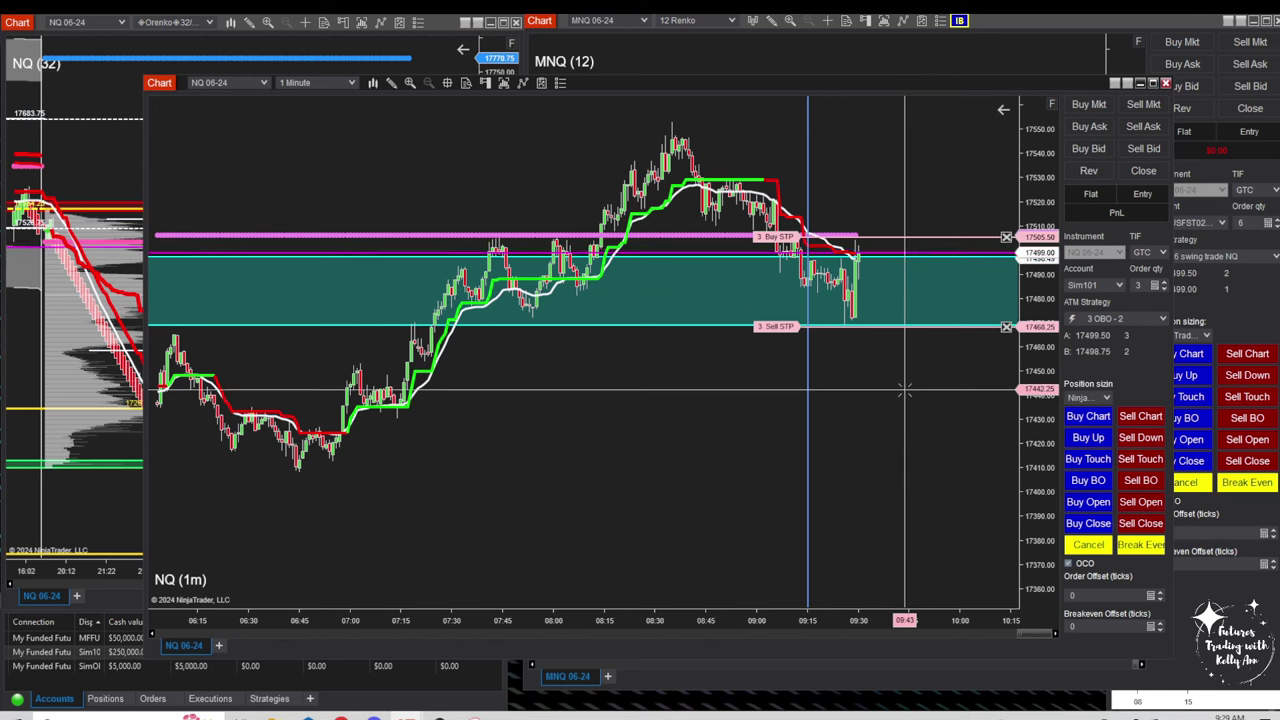
{"action": "left_click_drag", "start_coordinate": [891, 414], "coordinate": [885, 410]}
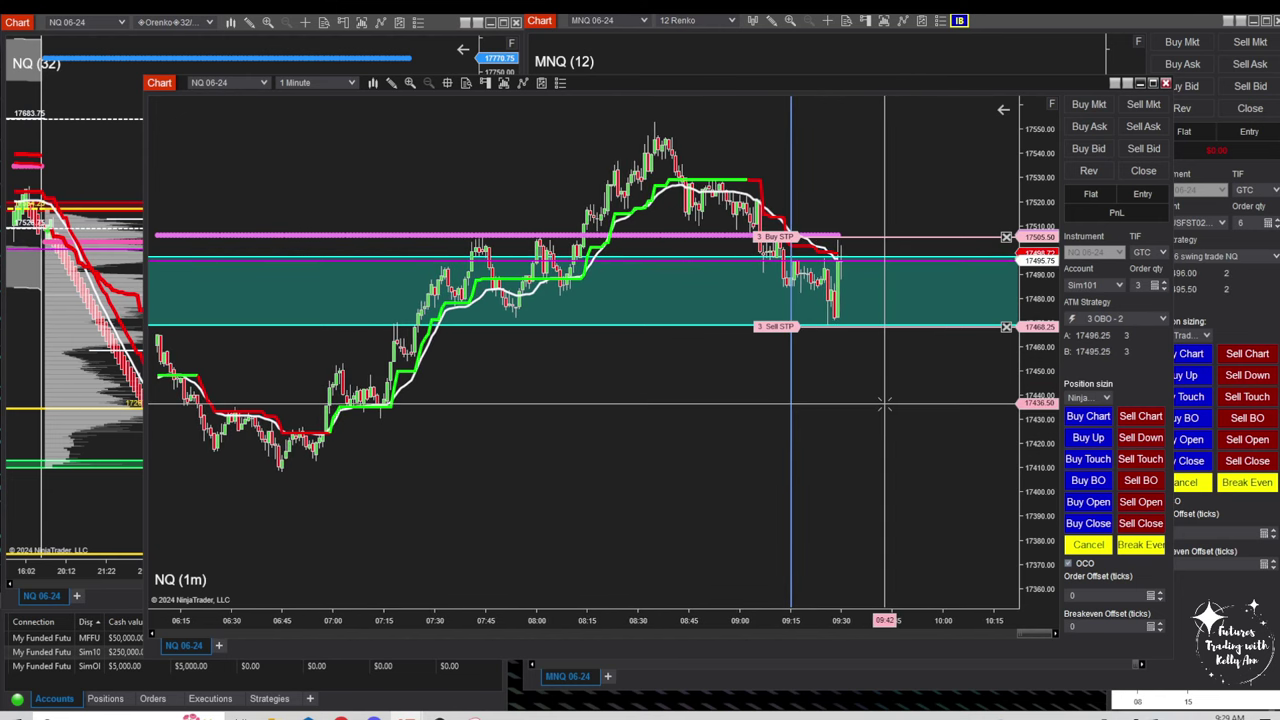
Choose the 2 OBO template as the ATM strategy for the NQ chart
{"action": "left_click", "coordinate": [1142, 320]}
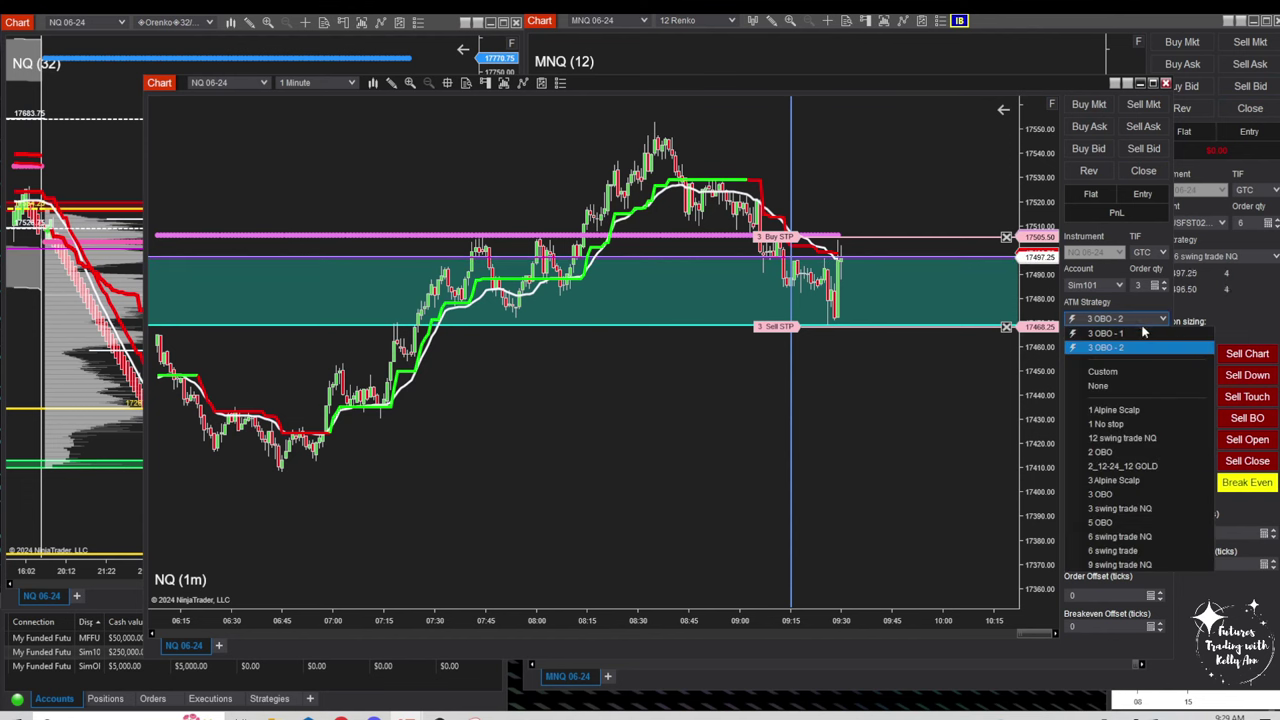
{"action": "left_click", "coordinate": [1148, 320]}
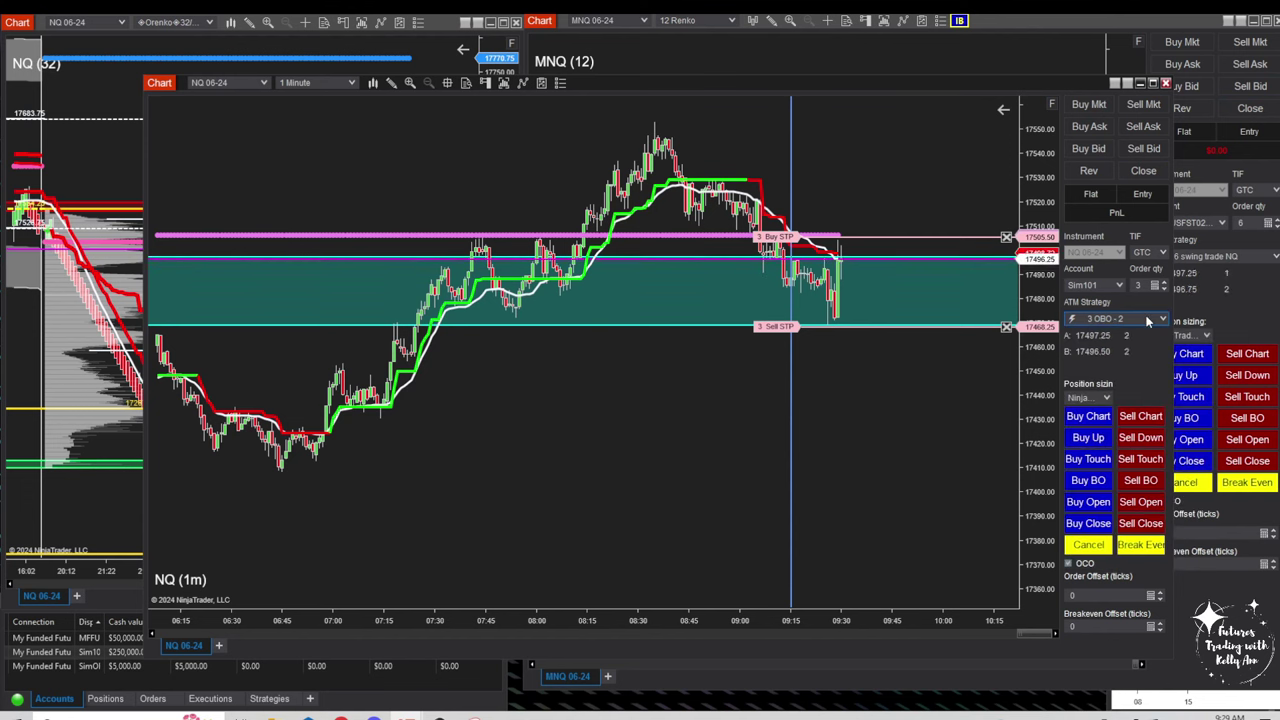
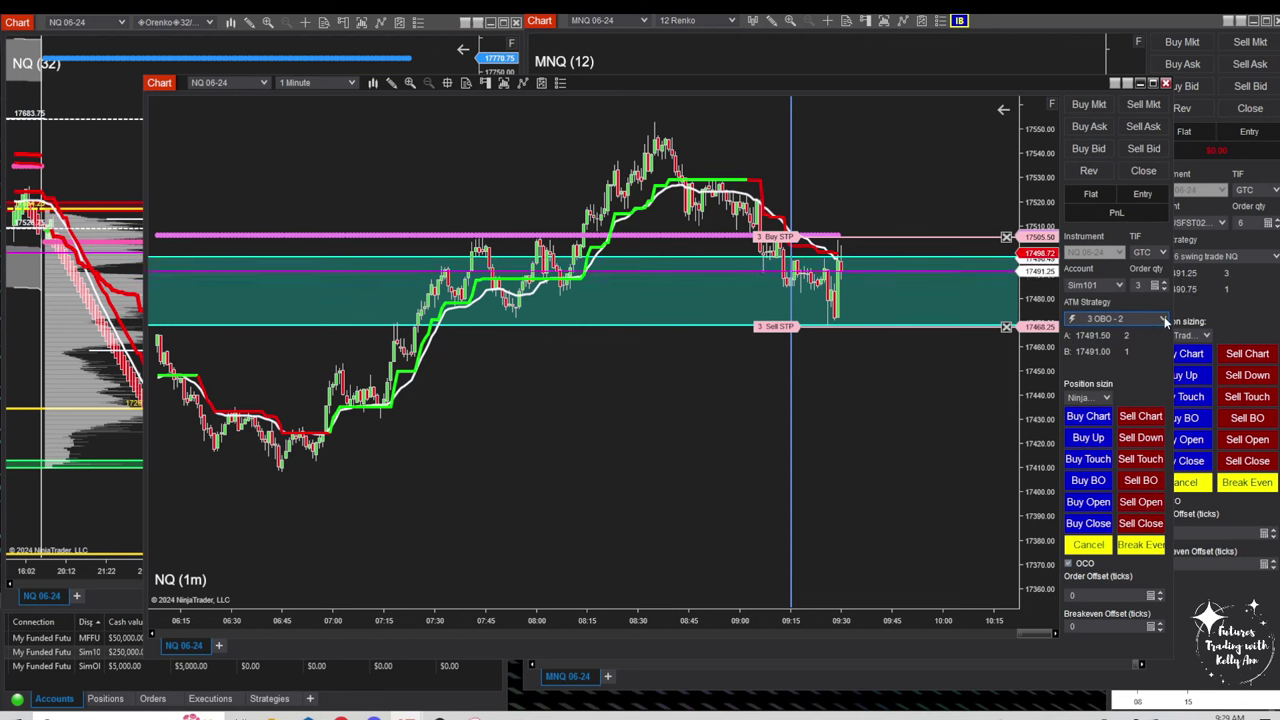
{"action": "left_click", "coordinate": [1163, 319]}
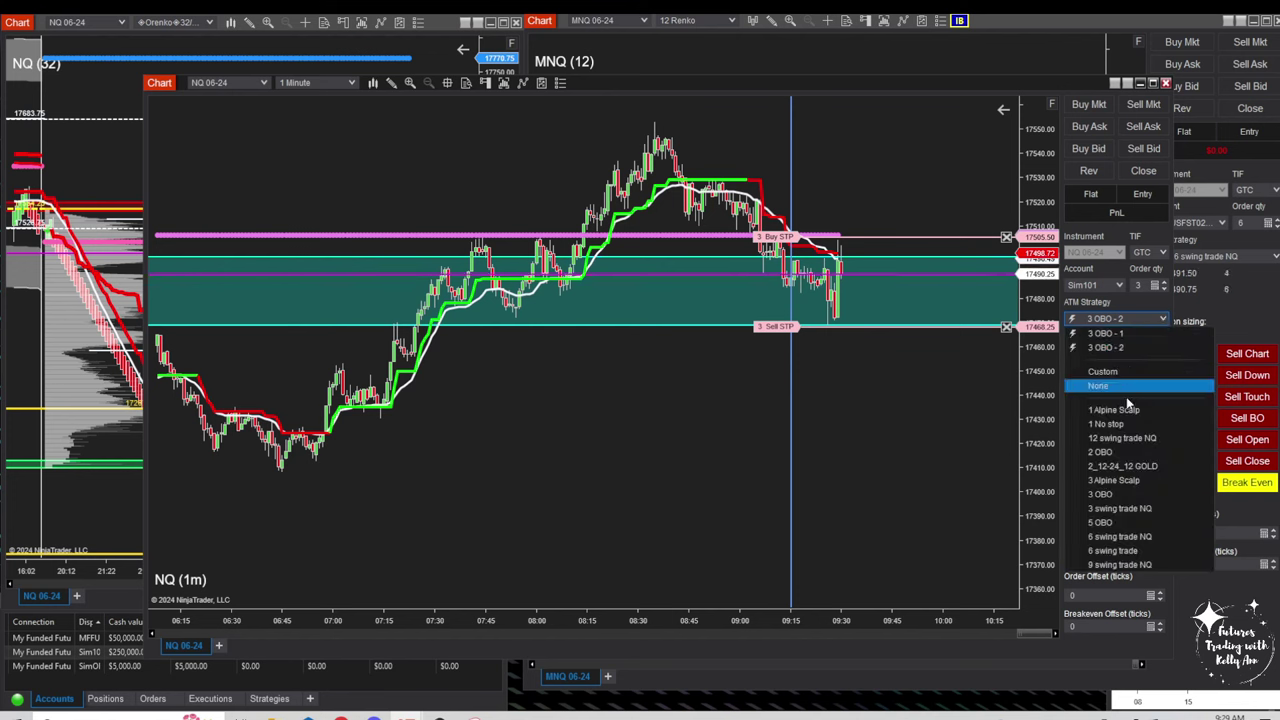
{"action": "left_click", "coordinate": [1105, 452]}
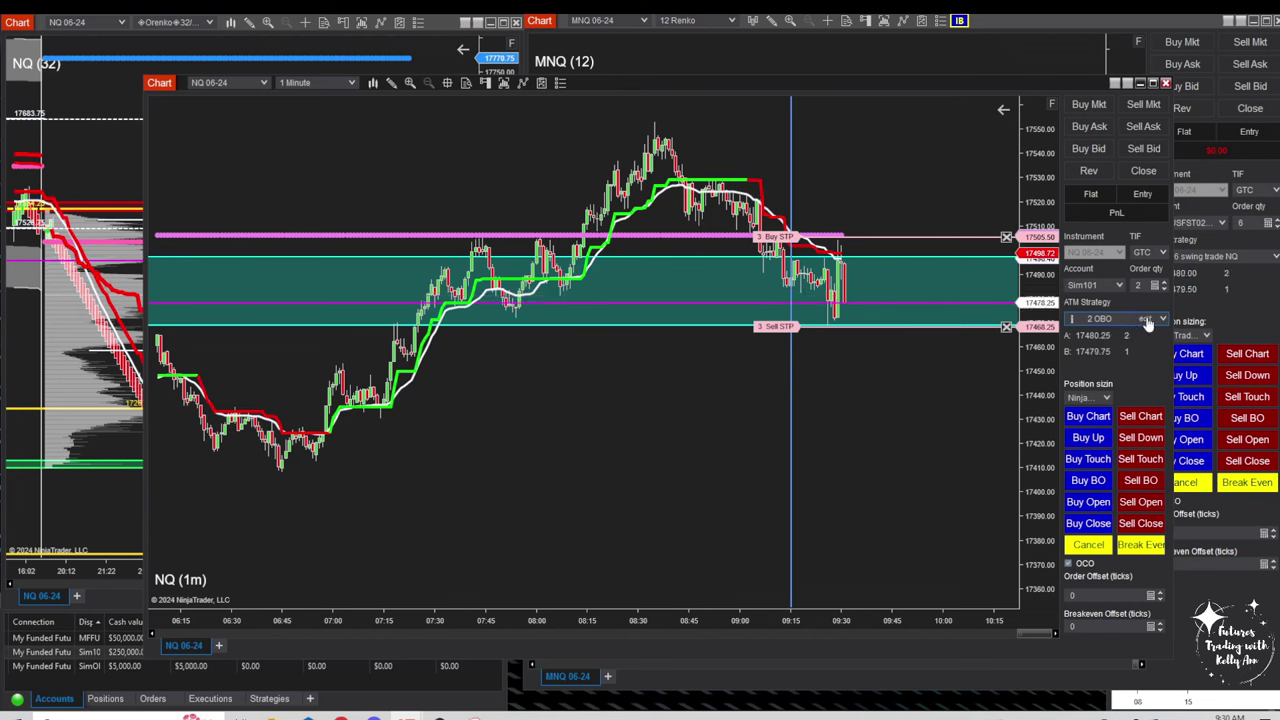
Review the stop loss and profit settings in the 2 OBO strategy parameters and close them without changes
{"action": "left_click", "coordinate": [1146, 319]}
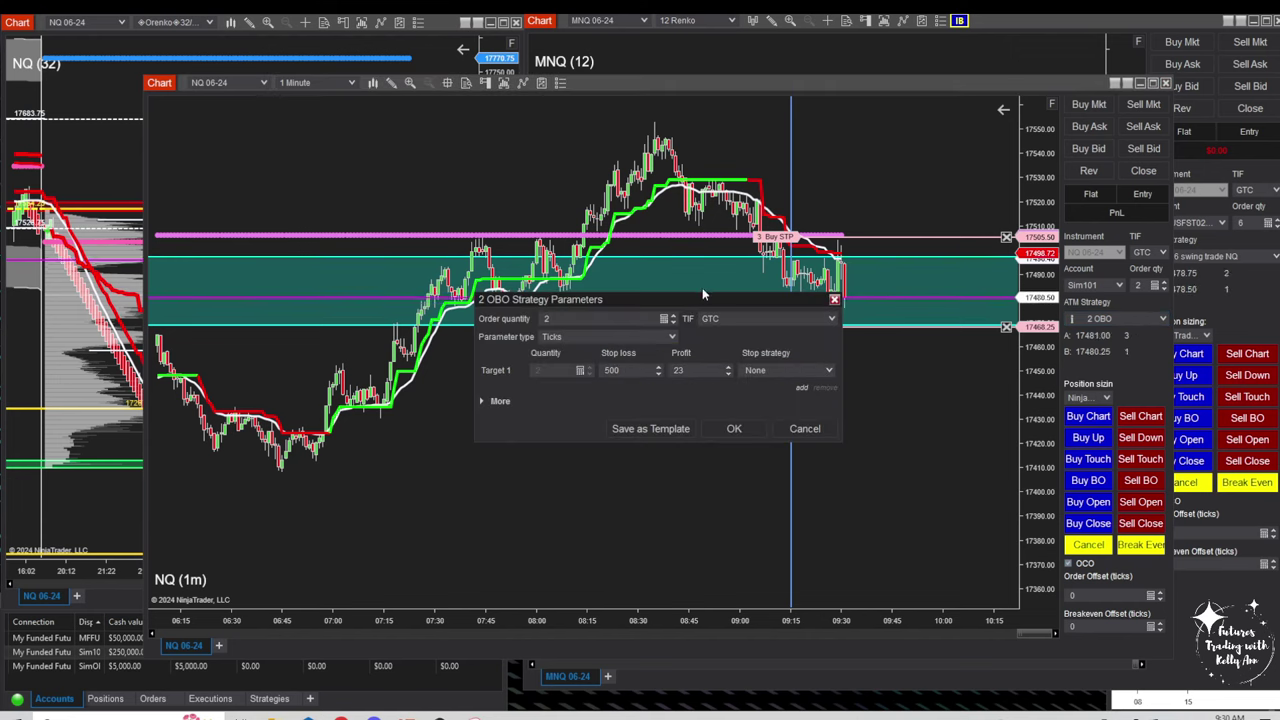
{"action": "left_click_drag", "start_coordinate": [698, 297], "coordinate": [813, 394]}
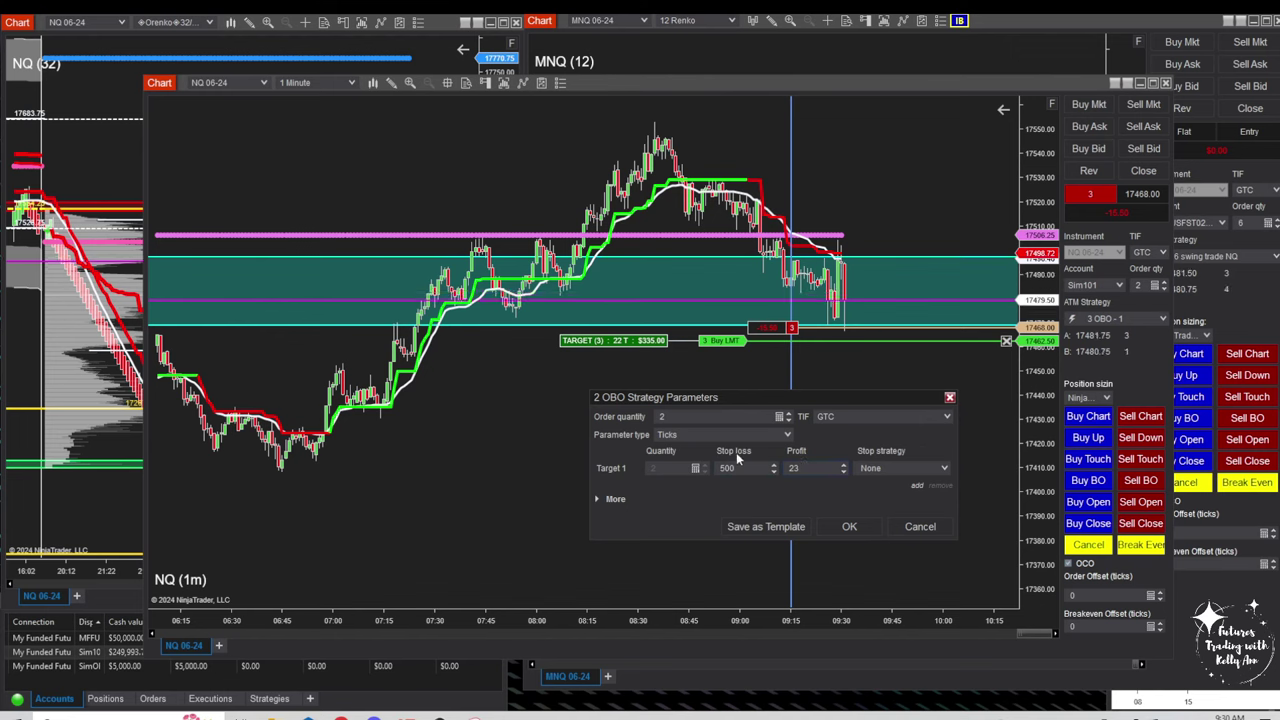
{"action": "left_click", "coordinate": [950, 398]}
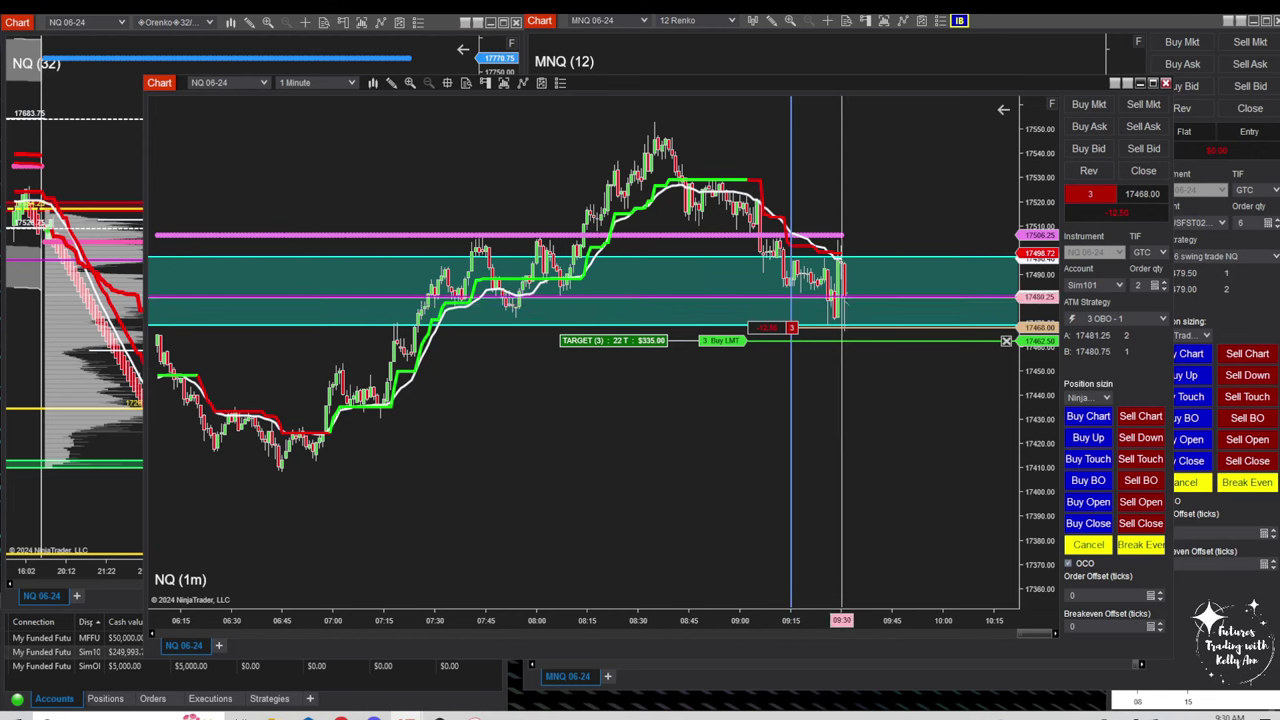
Set the Chart Trader PnL display unit to Currency and turn on showing realized PnL when flat
{"action": "right_click", "coordinate": [1152, 392]}
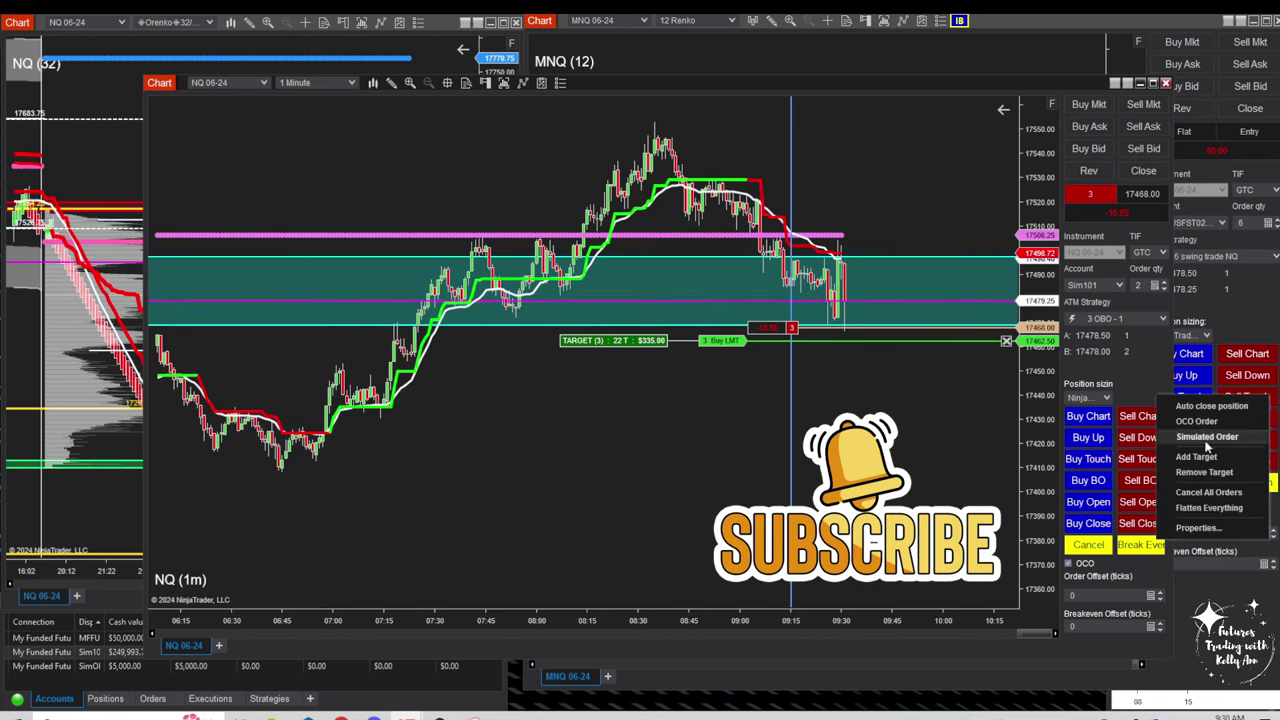
{"action": "left_click", "coordinate": [1195, 527]}
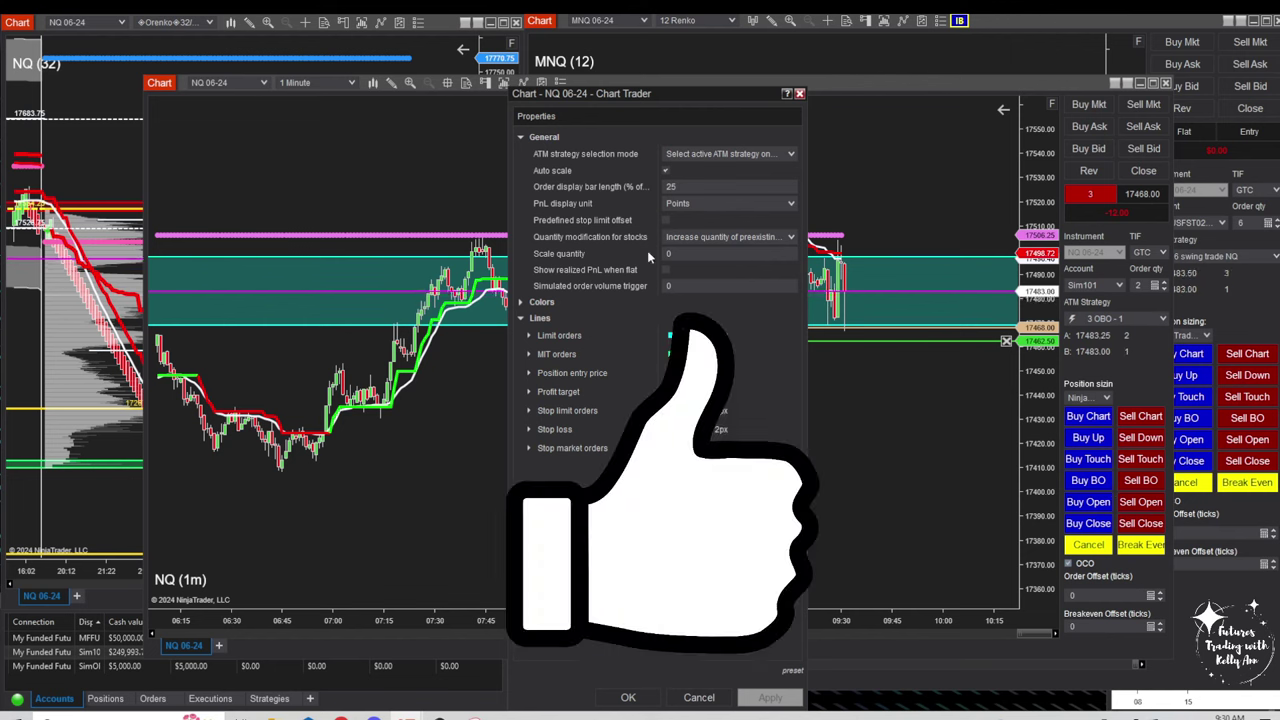
{"action": "left_click", "coordinate": [758, 200]}
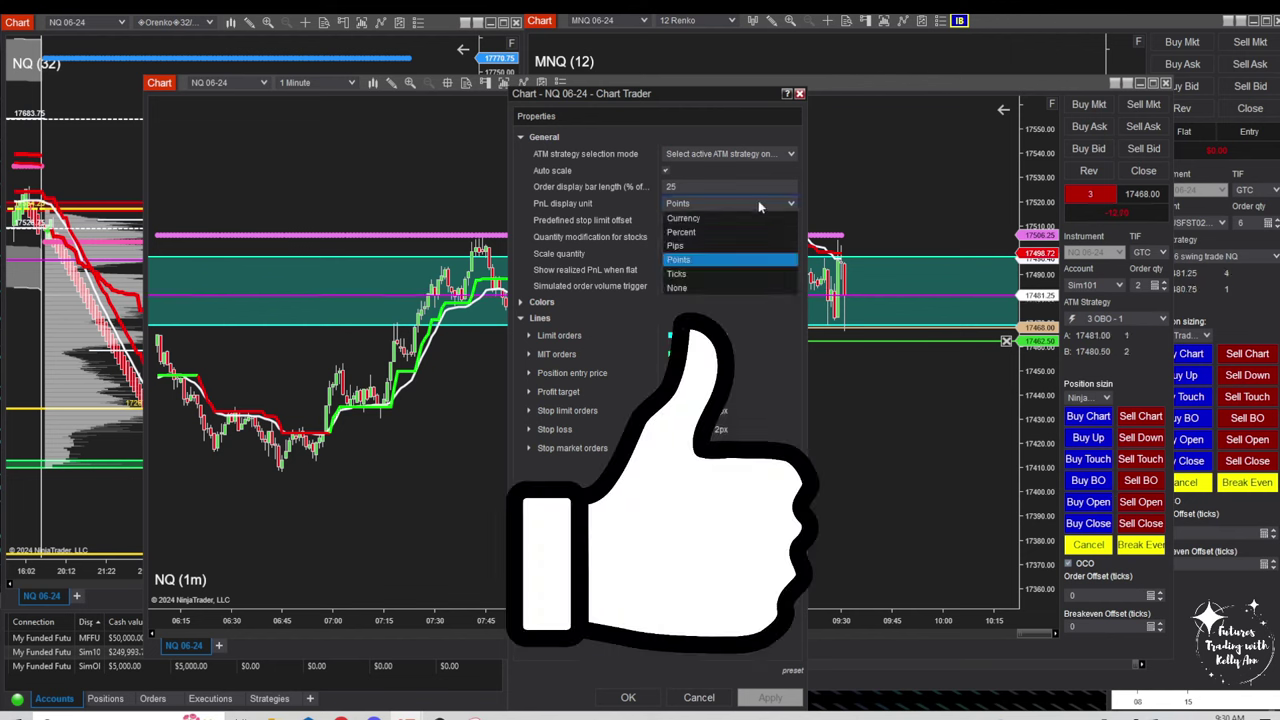
{"action": "left_click", "coordinate": [734, 212]}
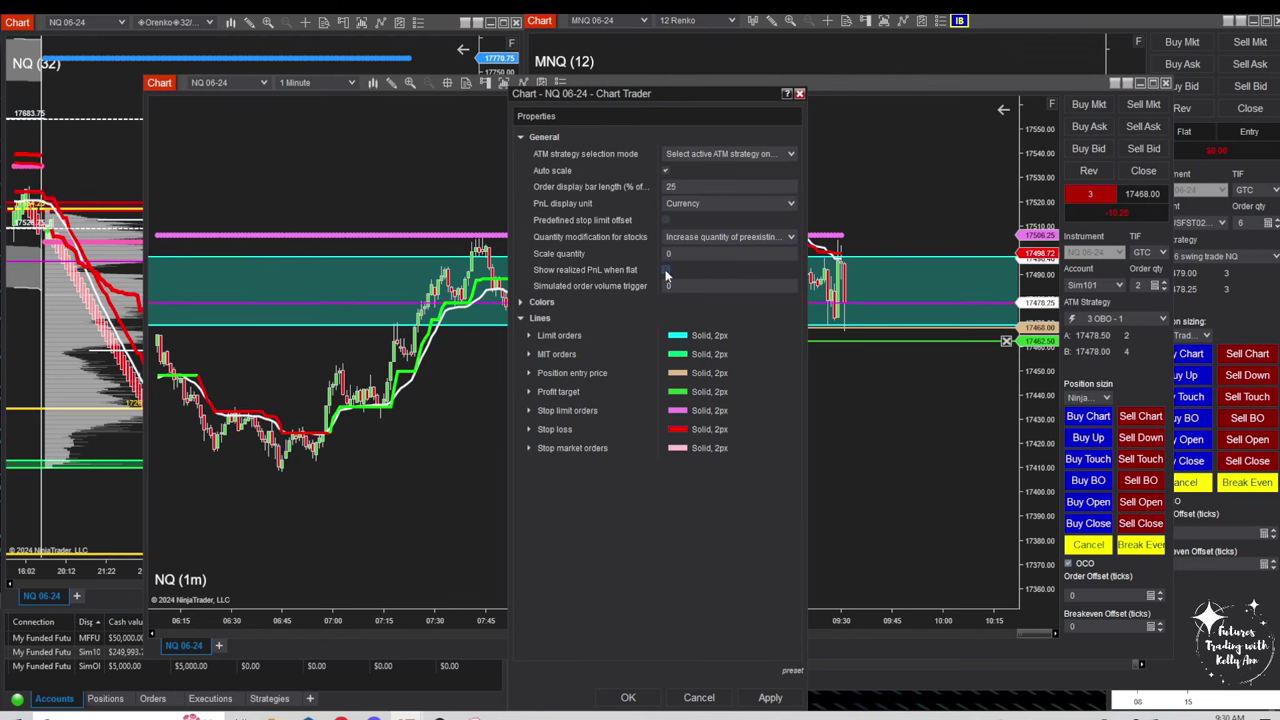
{"action": "left_click", "coordinate": [770, 697]}
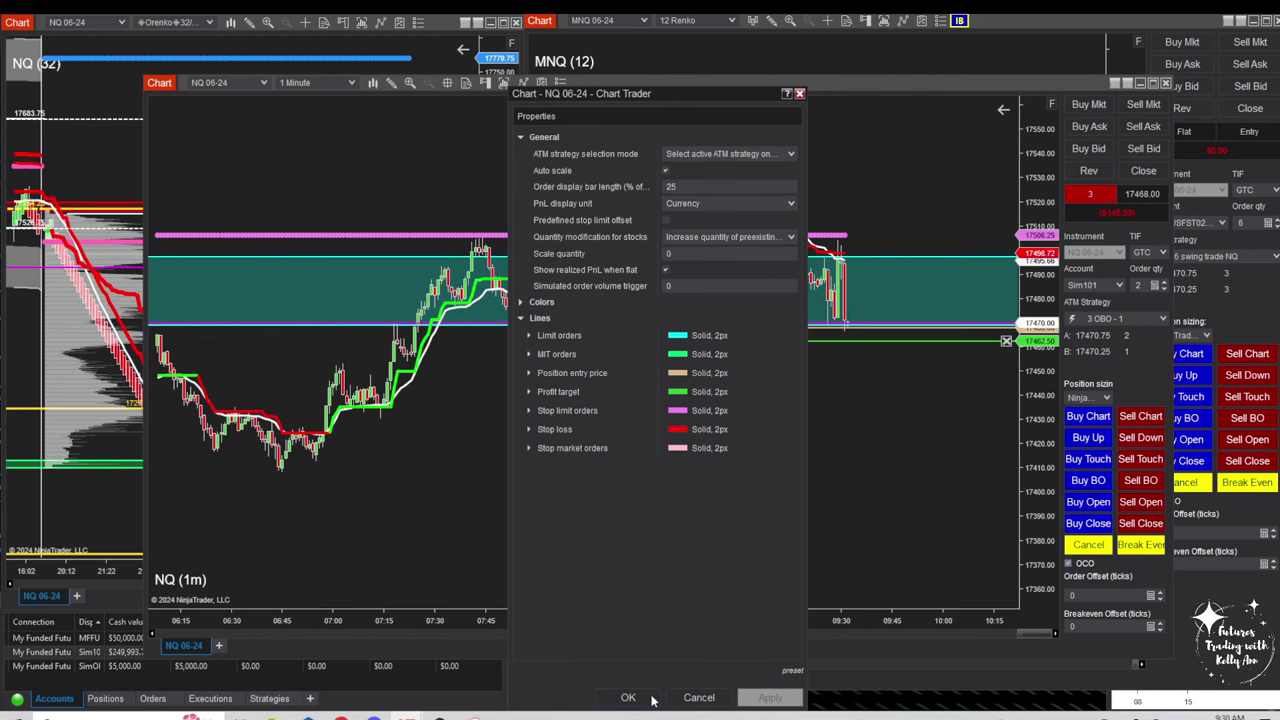
{"action": "left_click", "coordinate": [628, 697]}
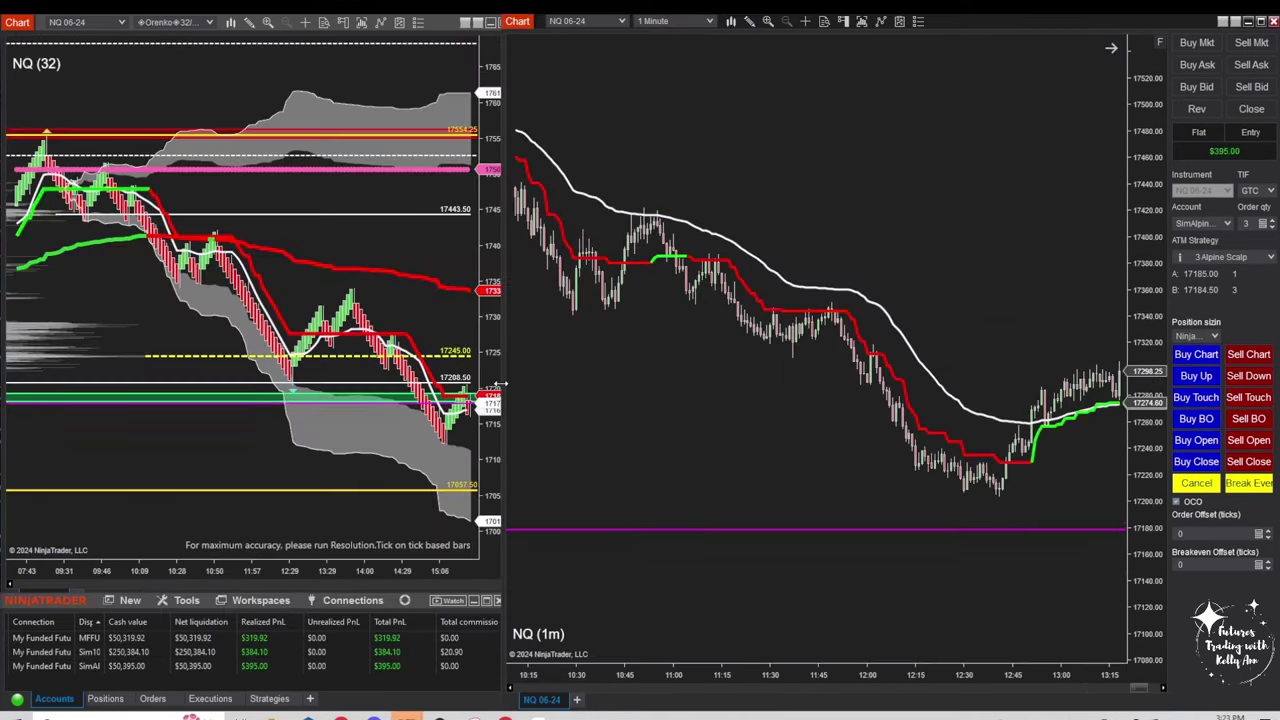
Widen the 1-minute NQ chart and examine the price action around the session range box that starts at 09:15
{"action": "left_click_drag", "start_coordinate": [503, 383], "coordinate": [30, 383]}
{"action": "left_click_drag", "start_coordinate": [566, 380], "coordinate": [886, 429]}
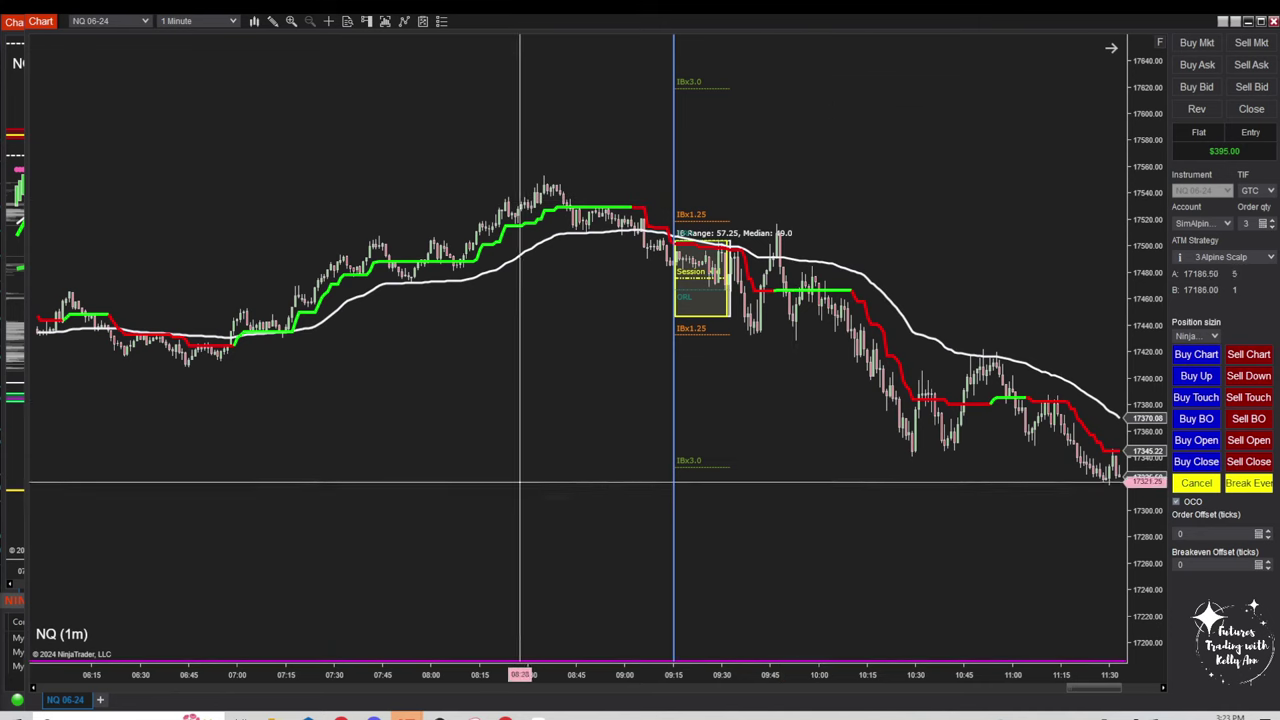
{"action": "left_click_drag", "start_coordinate": [649, 490], "coordinate": [866, 490]}
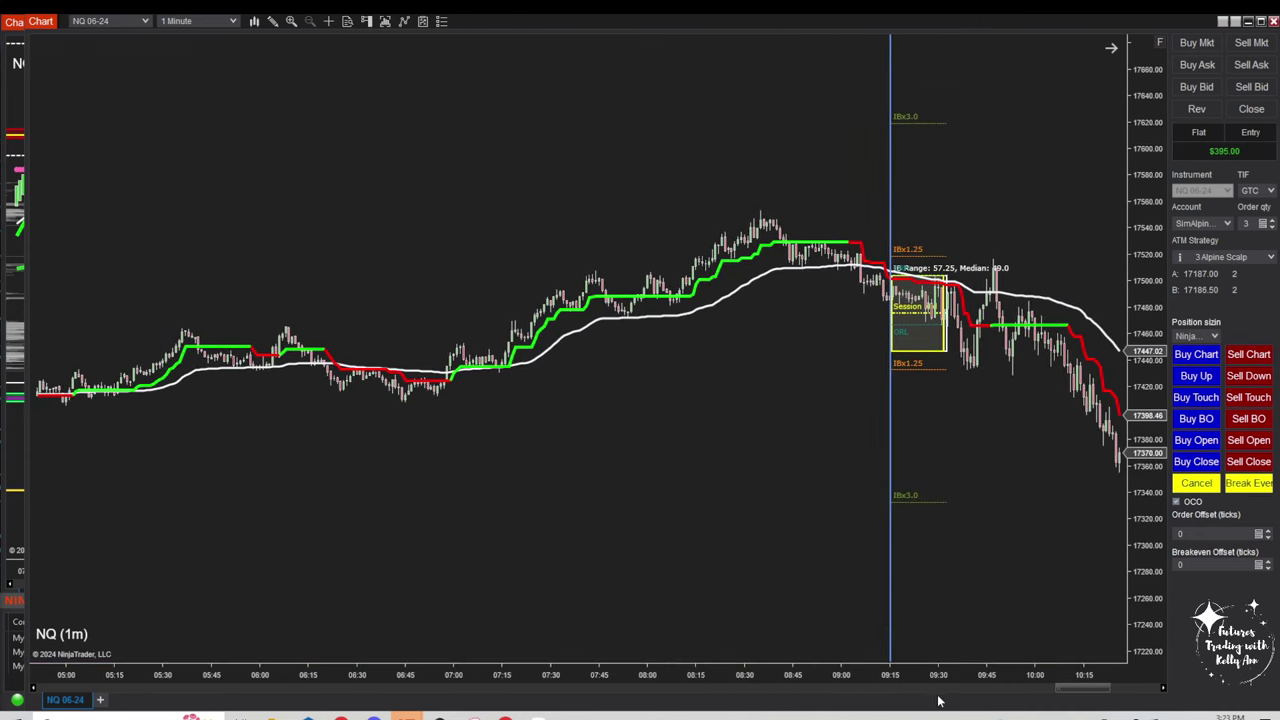
{"action": "left_click_drag", "start_coordinate": [950, 689], "coordinate": [371, 689]}
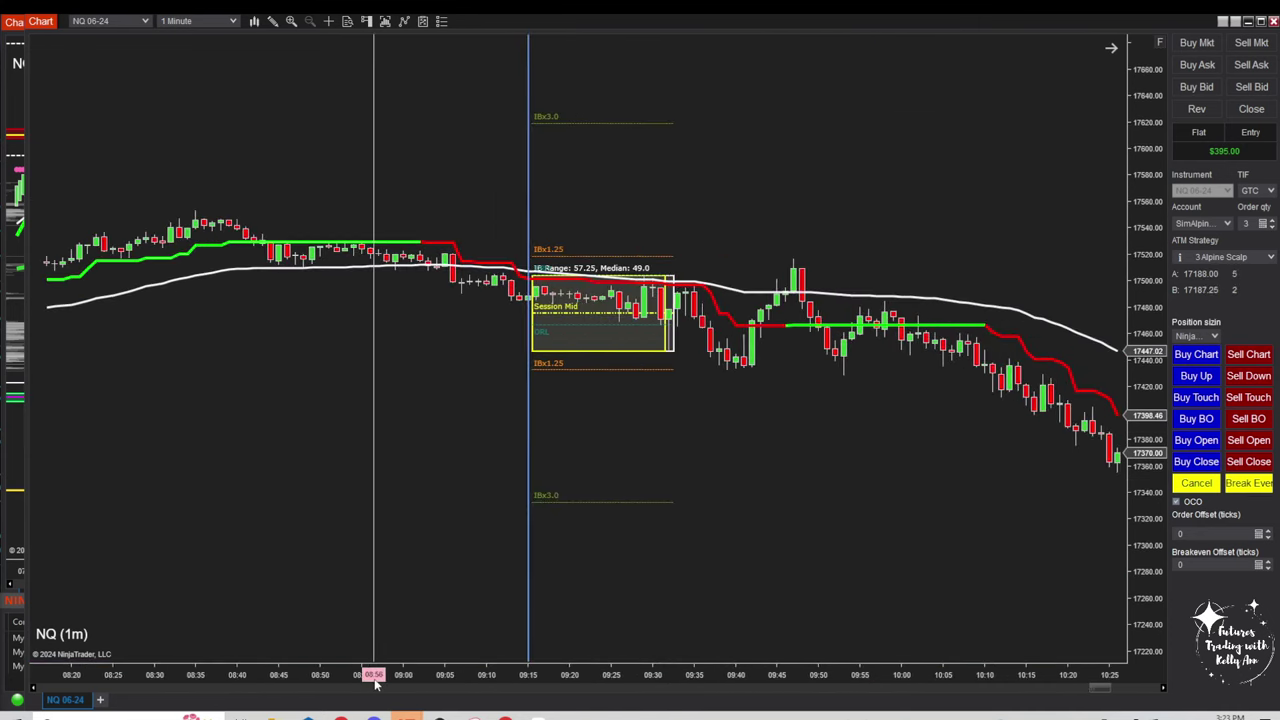
{"action": "left_click_drag", "start_coordinate": [754, 332], "coordinate": [986, 332]}
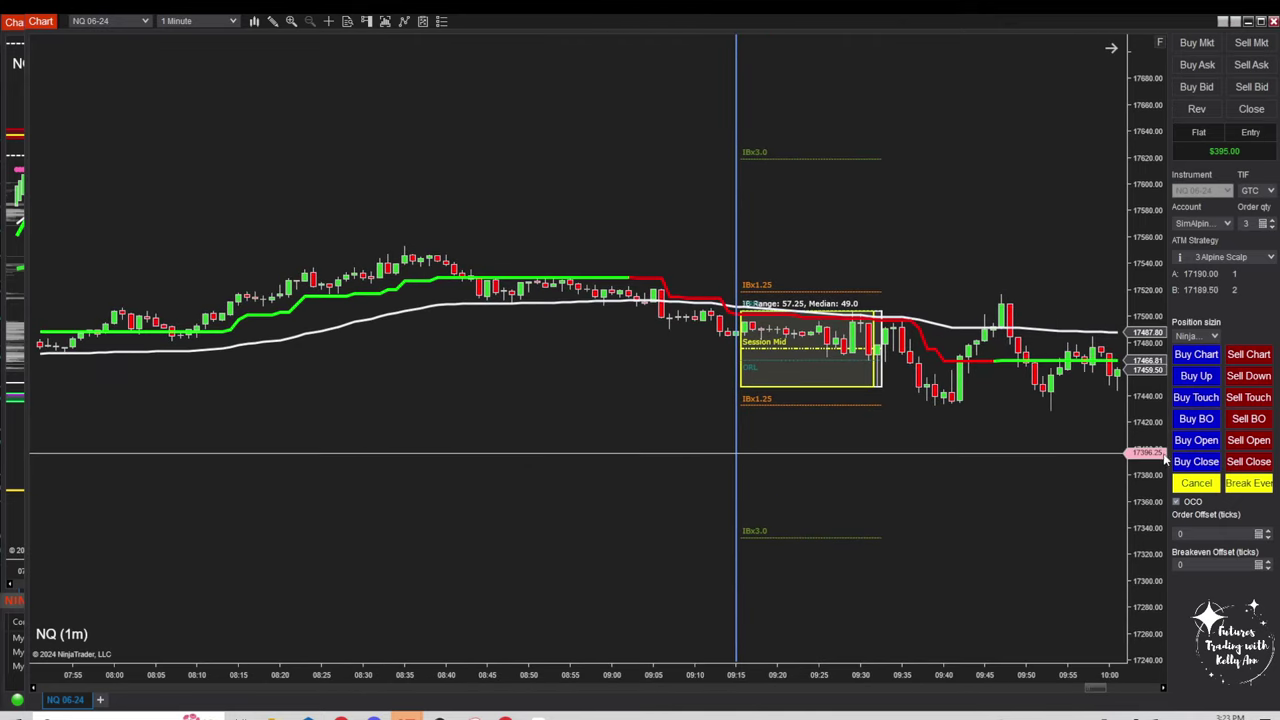
{"action": "left_click_drag", "start_coordinate": [1158, 452], "coordinate": [1150, 260]}
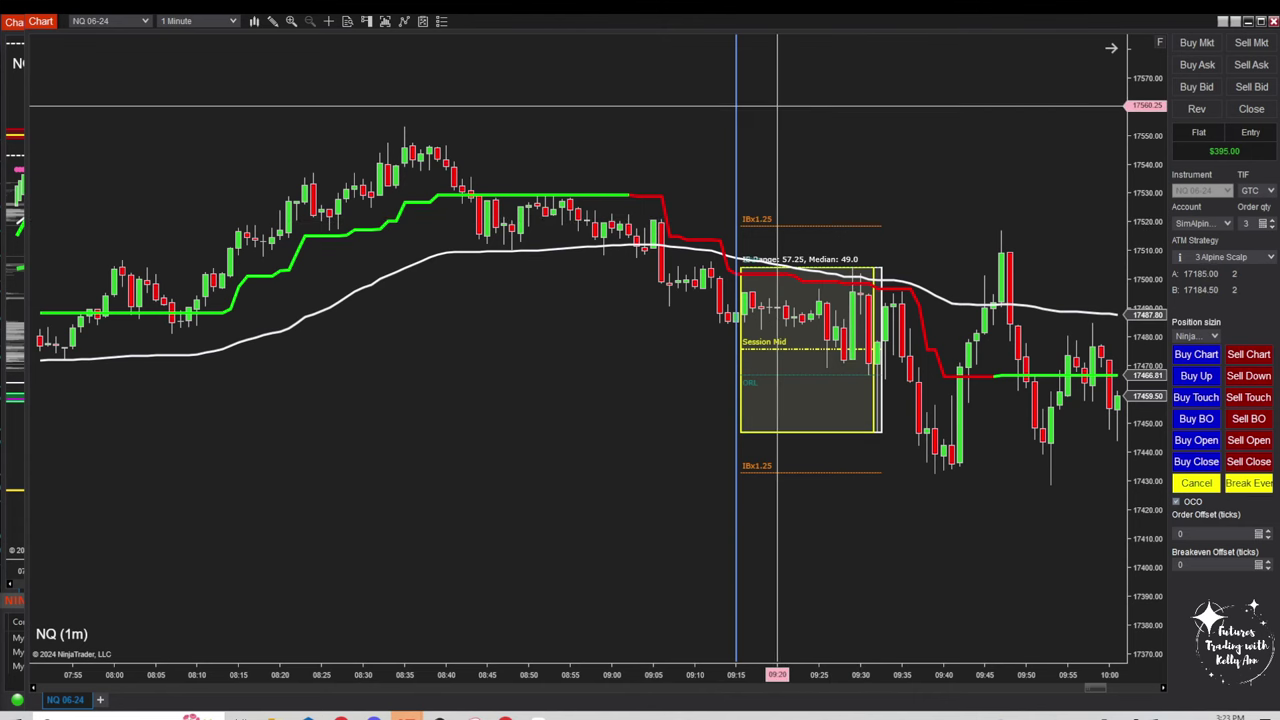
{"action": "left_click_drag", "start_coordinate": [781, 107], "coordinate": [807, 115]}
{"action": "scroll", "coordinate": [840, 118], "scroll_direction": "up", "scroll_amount": 4}
{"action": "scroll", "coordinate": [870, 215], "scroll_direction": "down", "scroll_amount": 7}
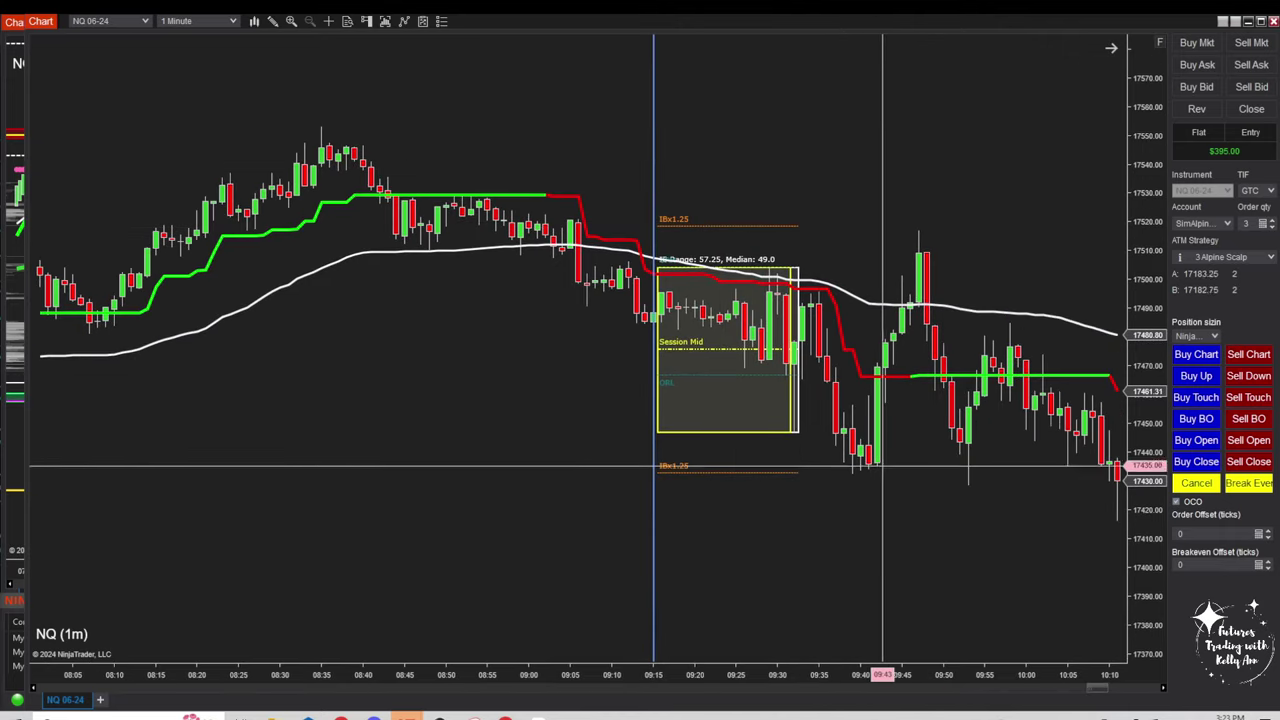
Review the InitialBalance indicator's session times, display options and extension settings on the 1-minute NQ chart and close them without changes
{"action": "scroll", "coordinate": [820, 104], "scroll_direction": "up", "scroll_amount": 3}
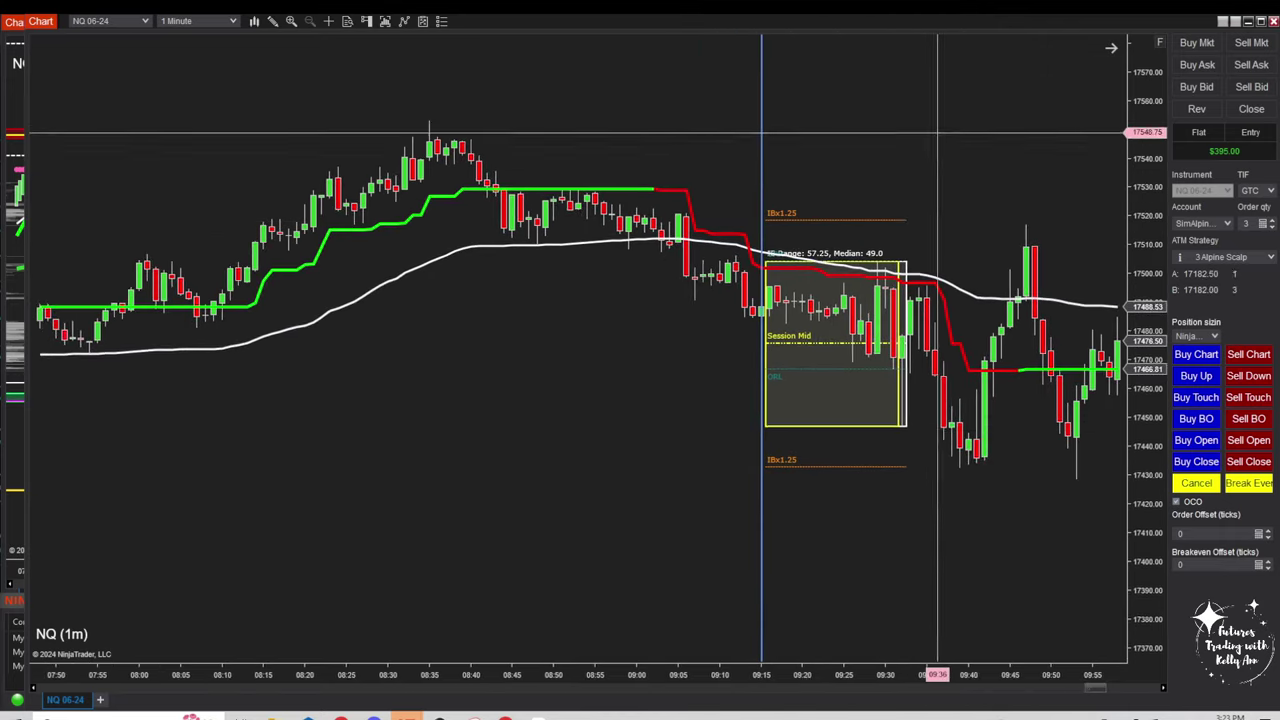
{"action": "right_click", "coordinate": [912, 118]}
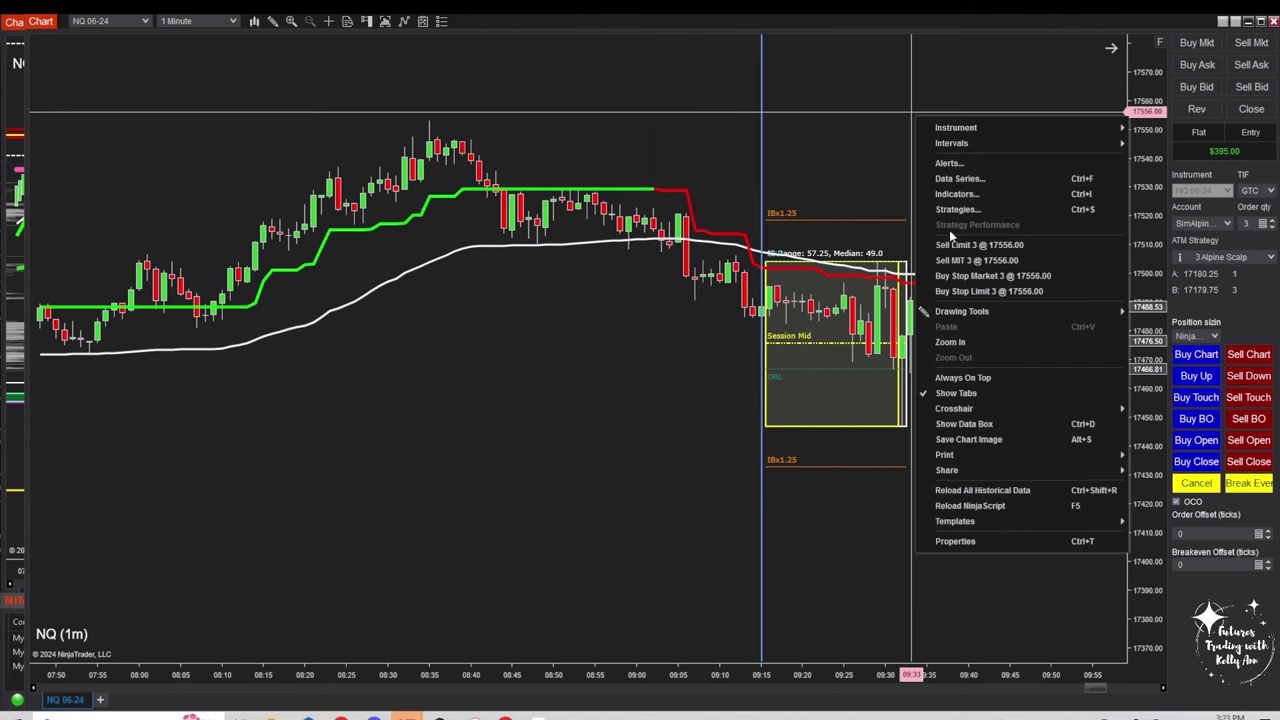
{"action": "left_click", "coordinate": [957, 194]}
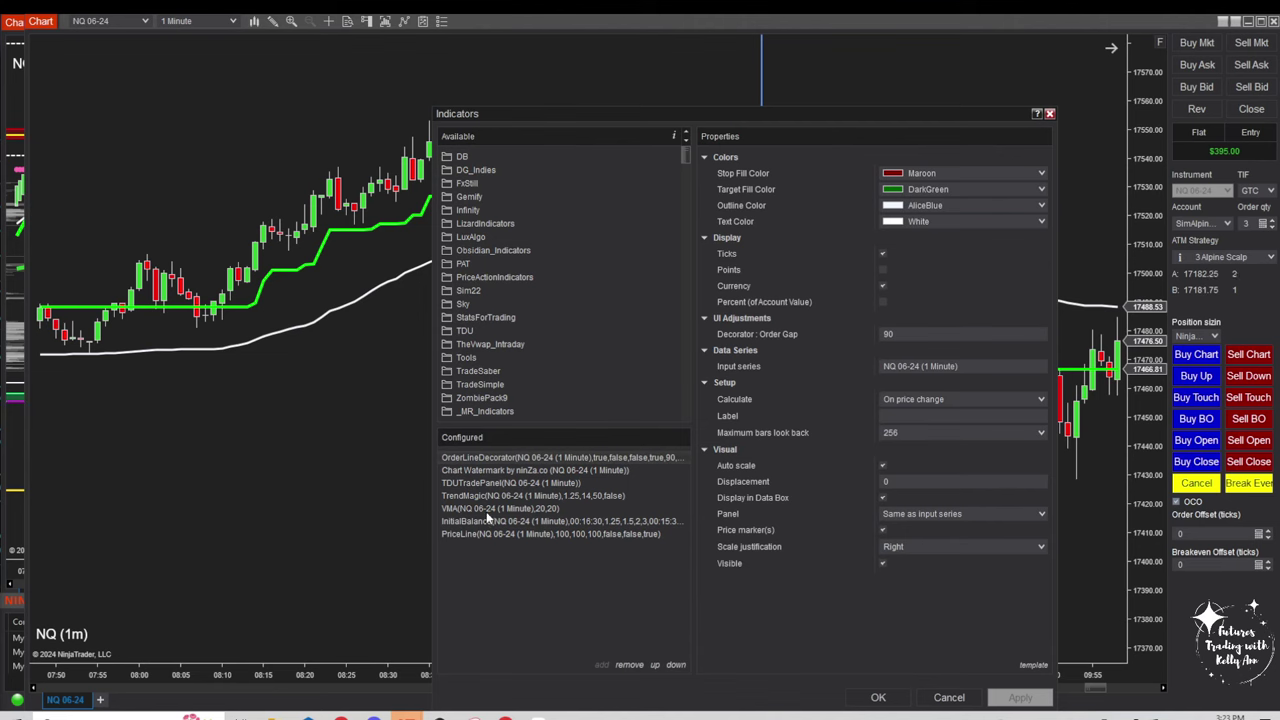
{"action": "left_click", "coordinate": [473, 522]}
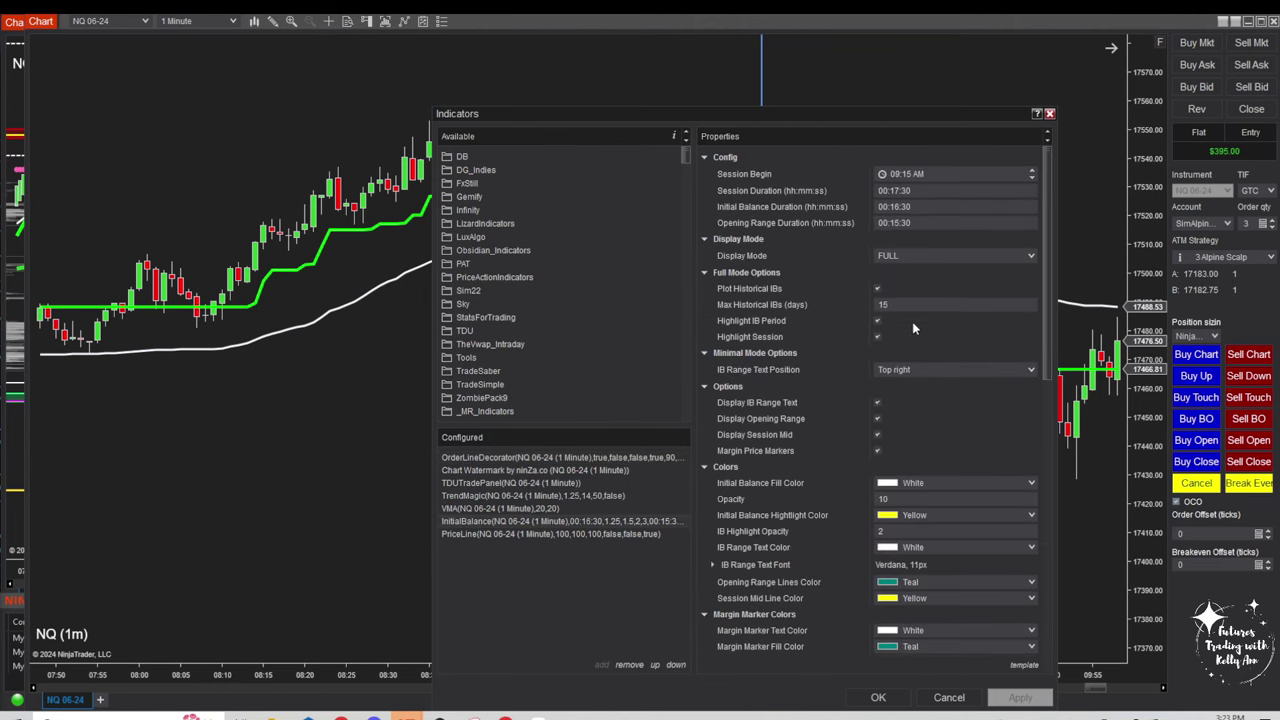
{"action": "scroll", "coordinate": [910, 333], "scroll_direction": "down", "scroll_amount": 5}
{"action": "left_click_drag", "start_coordinate": [899, 119], "coordinate": [485, 66]}
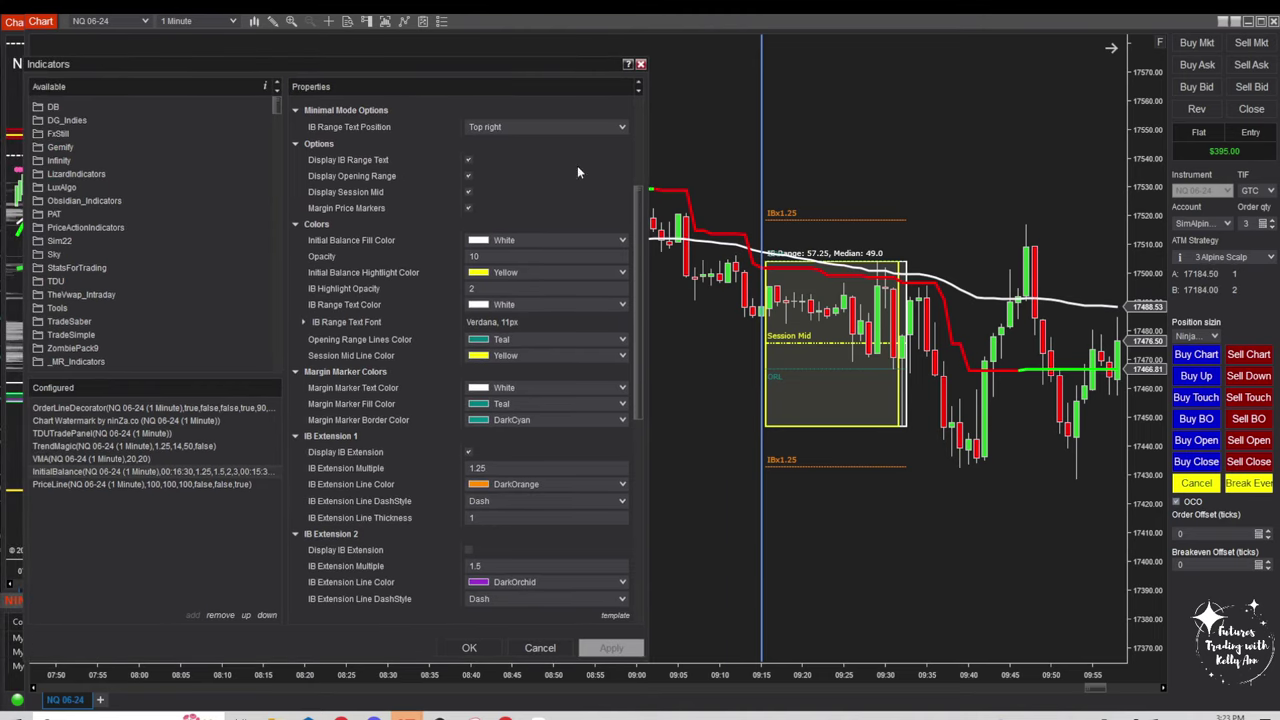
{"action": "left_click", "coordinate": [641, 64]}
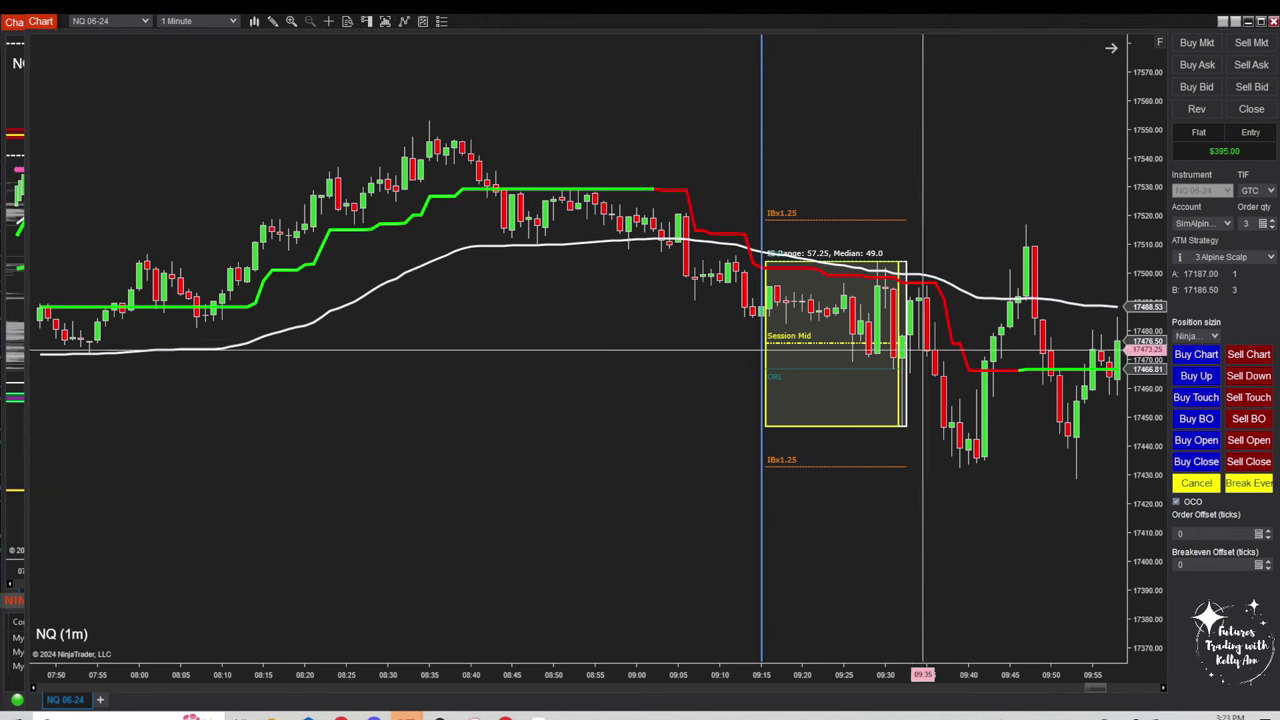
Rescale the price axis of the 1-minute chart to examine the session range box and its IBx1.25 extension lines
{"action": "left_click_drag", "start_coordinate": [1140, 328], "coordinate": [1140, 240]}
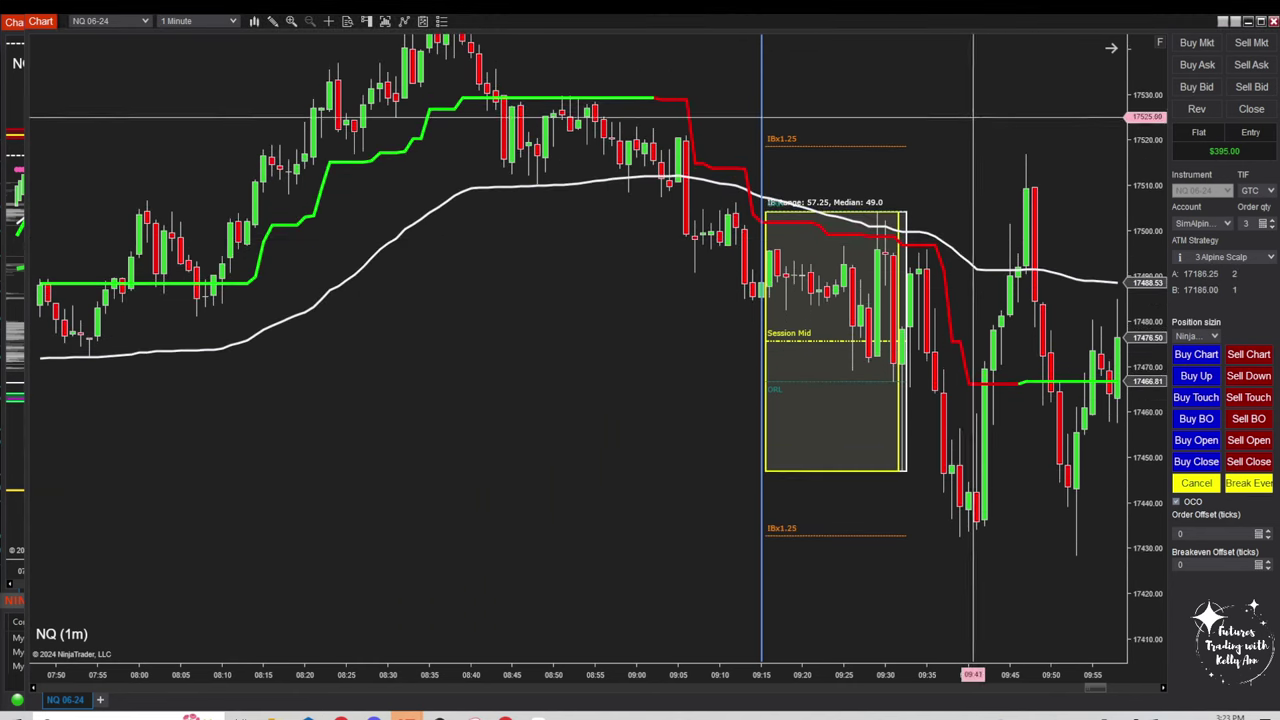
{"action": "left_click_drag", "start_coordinate": [884, 88], "coordinate": [916, 118]}
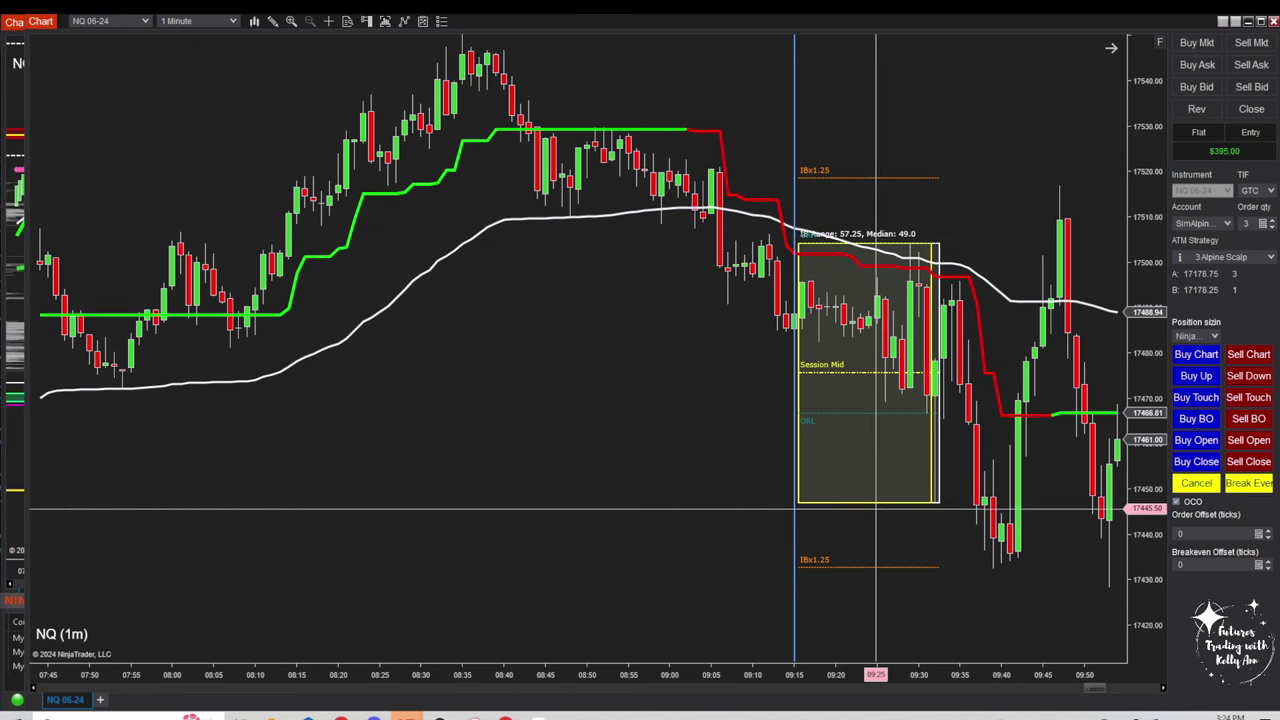
{"action": "left_click_drag", "start_coordinate": [1146, 148], "coordinate": [1147, 178]}
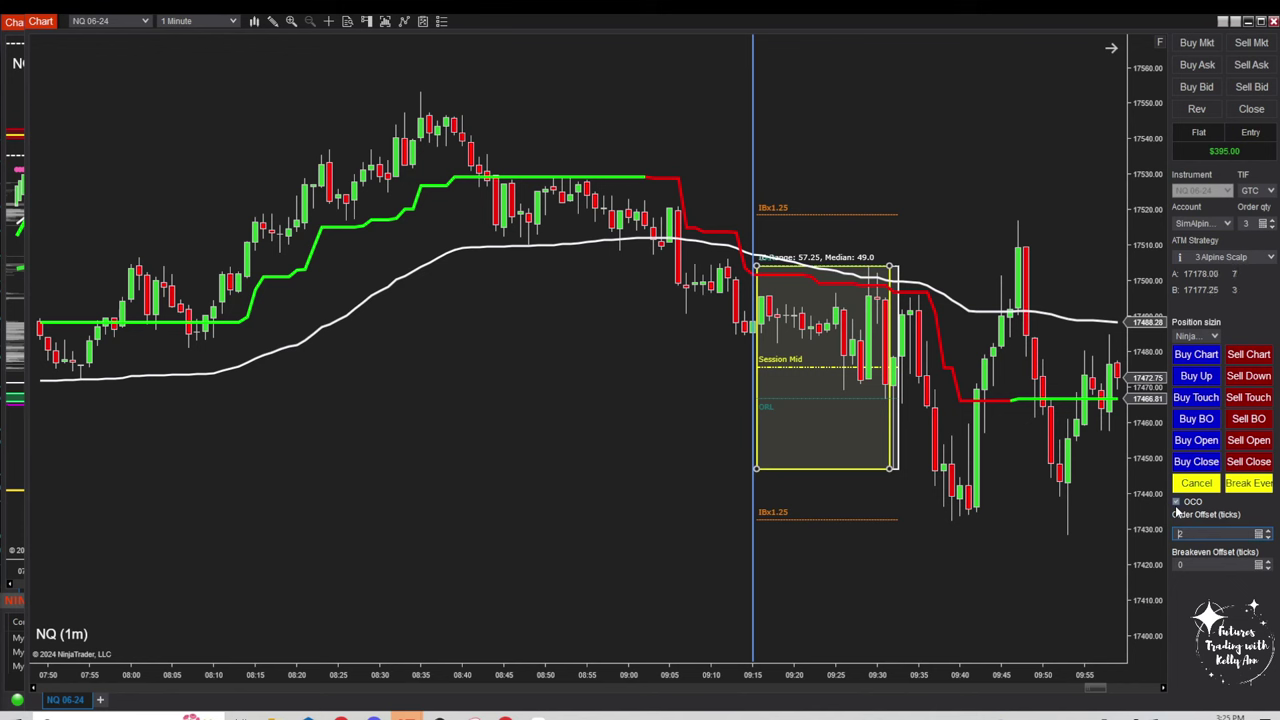
Choose the 3 OBO template as the ATM strategy, review its stop loss and profit parameters, and close them without changes
{"action": "left_click", "coordinate": [1216, 337]}
{"action": "left_click", "coordinate": [1216, 337]}
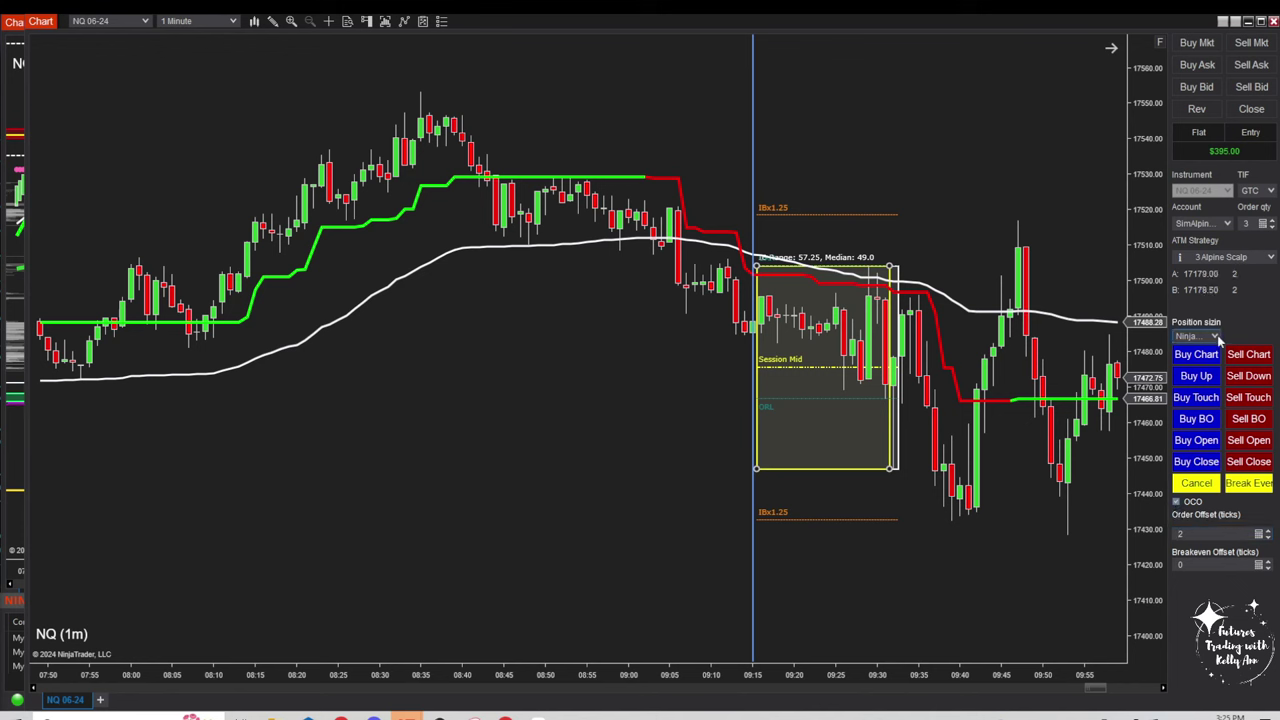
{"action": "left_click", "coordinate": [1271, 259]}
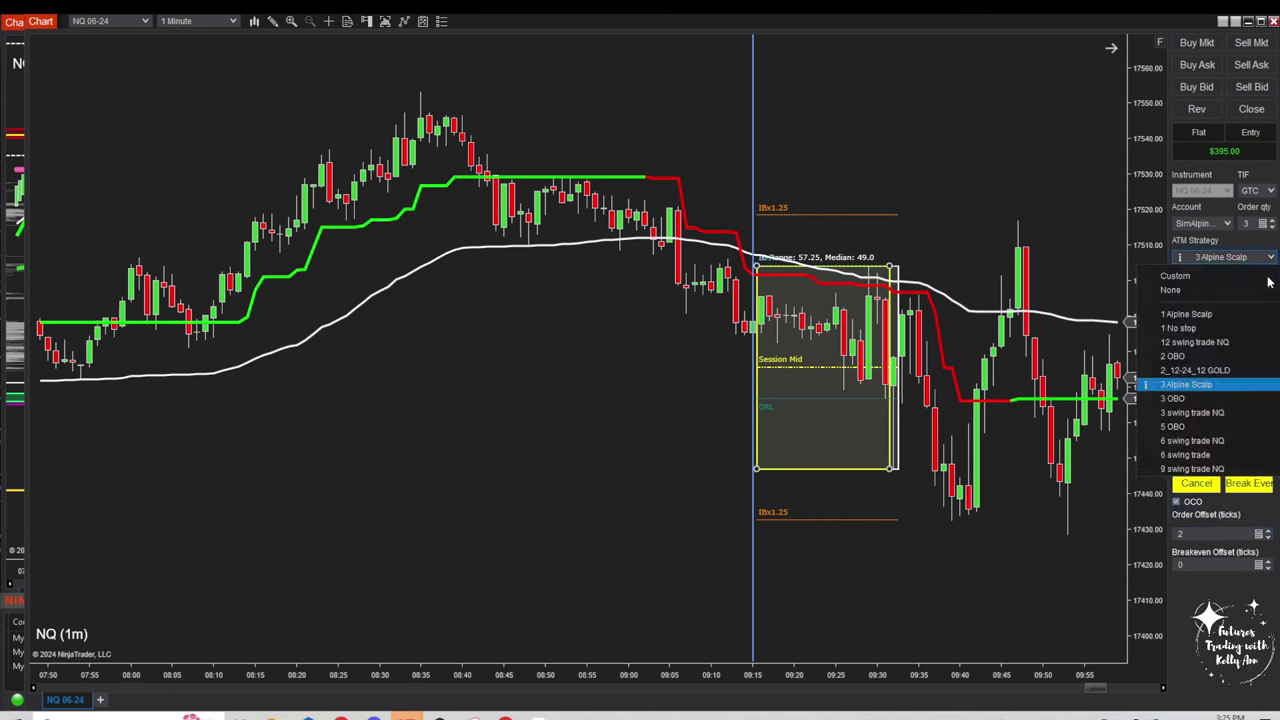
{"action": "left_click", "coordinate": [1206, 385]}
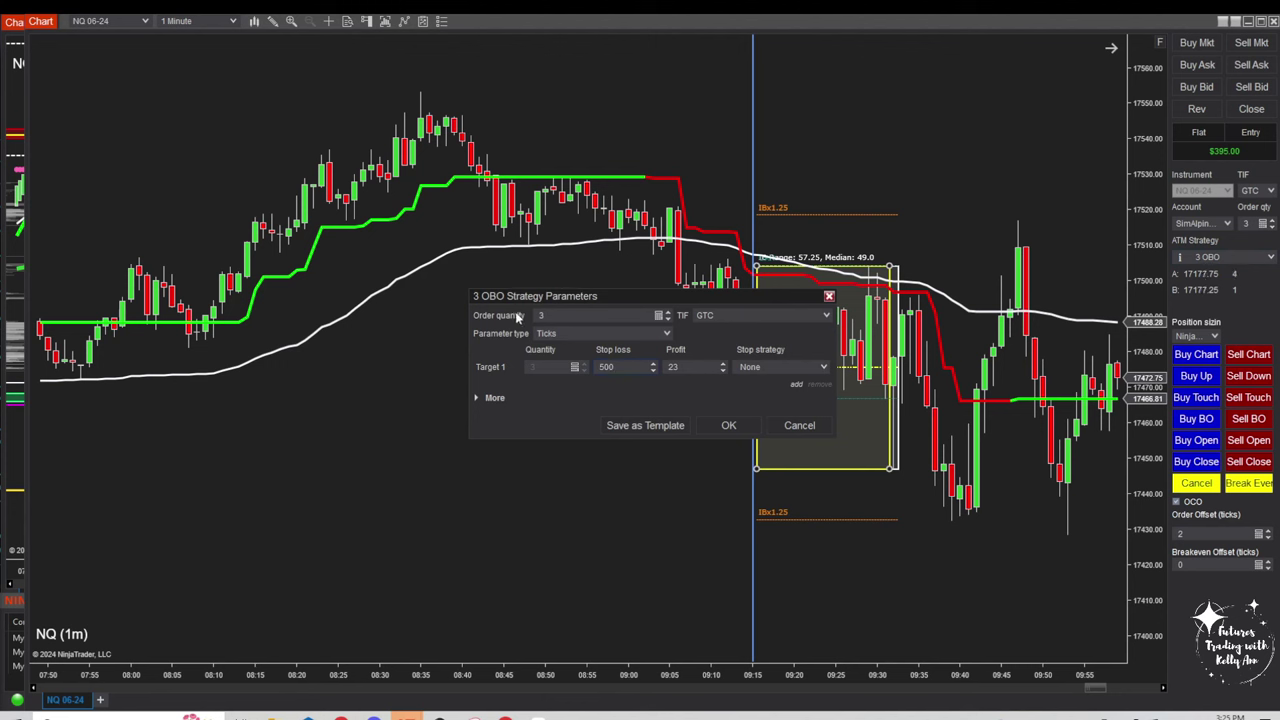
{"action": "left_click", "coordinate": [829, 297]}
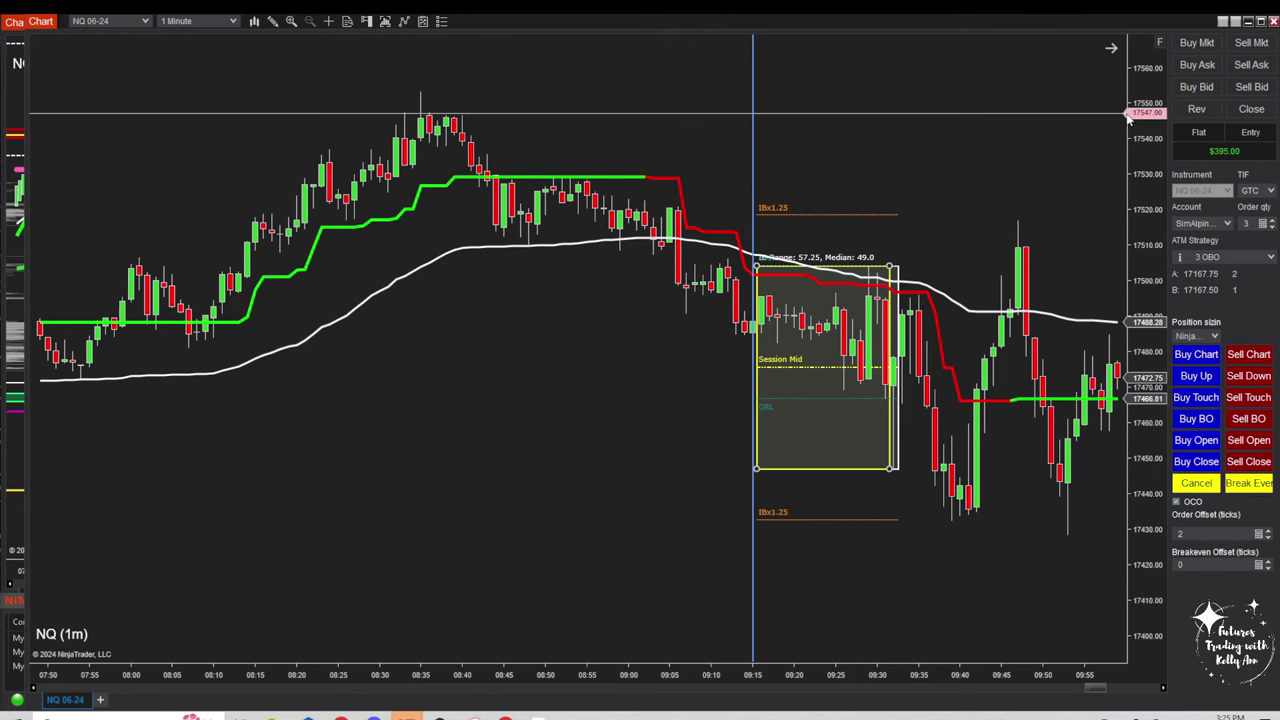
Examine the 1-minute NQ price action from the session range box through the rest of the day to the latest bars
{"action": "left_click_drag", "start_coordinate": [1150, 116], "coordinate": [1165, 235]}
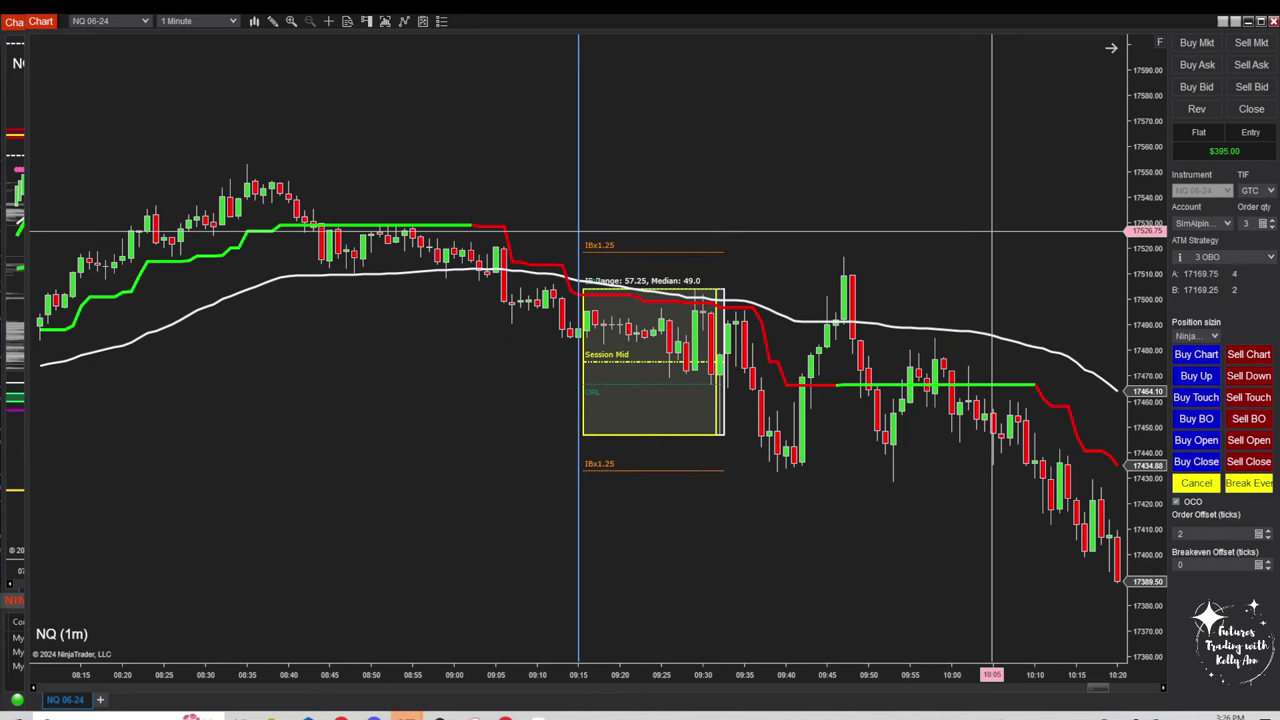
{"action": "left_click_drag", "start_coordinate": [1040, 250], "coordinate": [825, 118]}
{"action": "scroll", "coordinate": [843, 166], "scroll_direction": "down", "scroll_amount": 5}
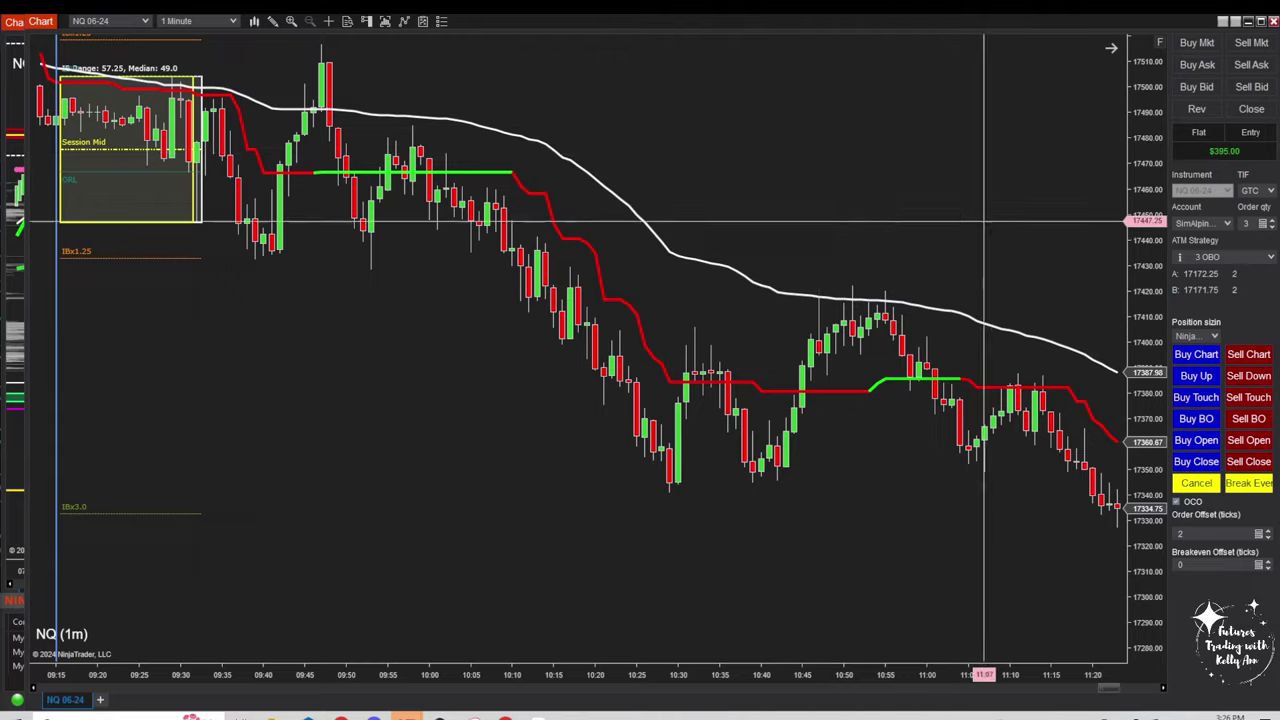
{"action": "scroll", "coordinate": [1010, 234], "scroll_direction": "down", "scroll_amount": 7}
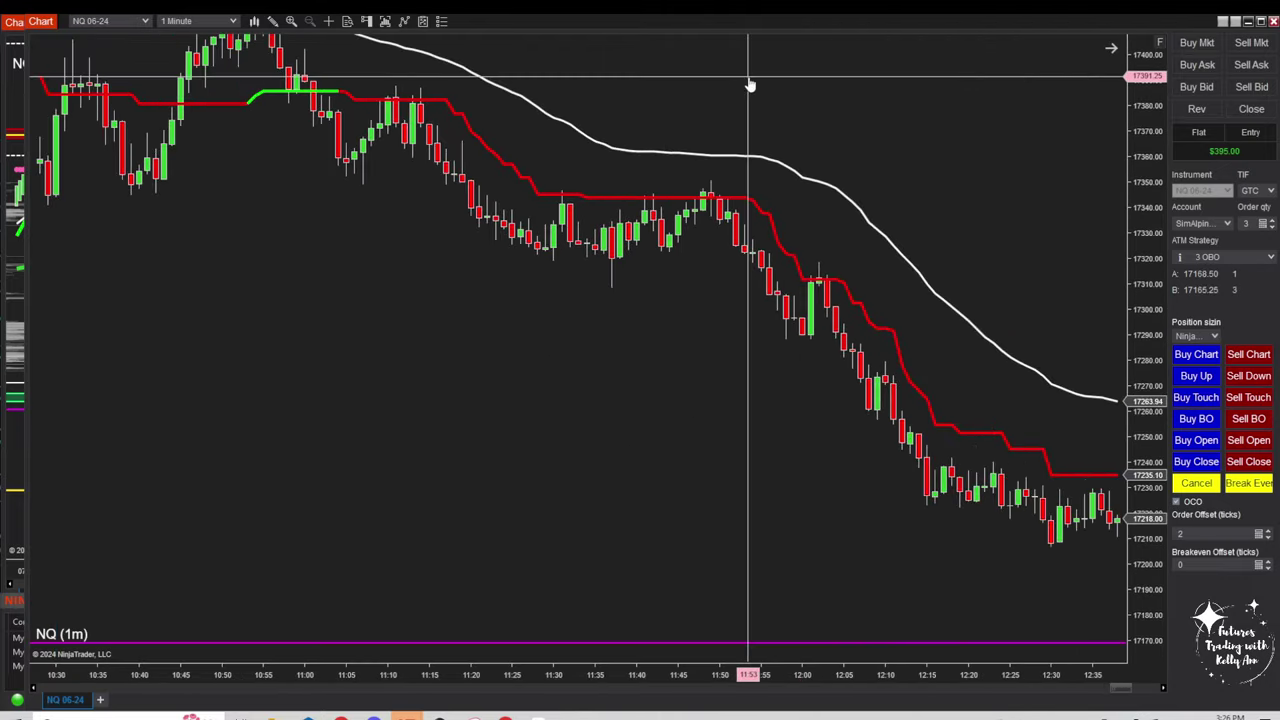
{"action": "scroll", "coordinate": [829, 120], "scroll_direction": "down", "scroll_amount": 4}
{"action": "scroll", "coordinate": [770, 155], "scroll_direction": "down", "scroll_amount": 3}
{"action": "scroll", "coordinate": [614, 191], "scroll_direction": "down", "scroll_amount": 6}
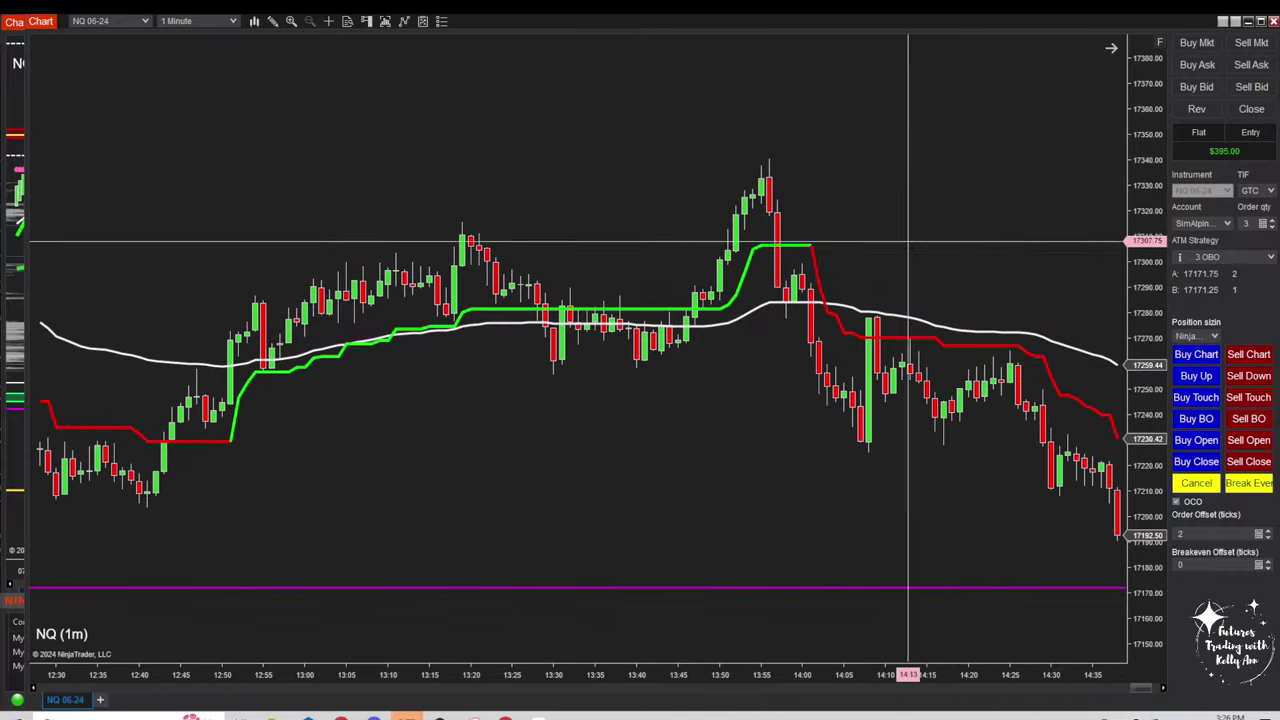
{"action": "scroll", "coordinate": [975, 262], "scroll_direction": "down", "scroll_amount": 4}
{"action": "scroll", "coordinate": [971, 208], "scroll_direction": "down", "scroll_amount": 3}
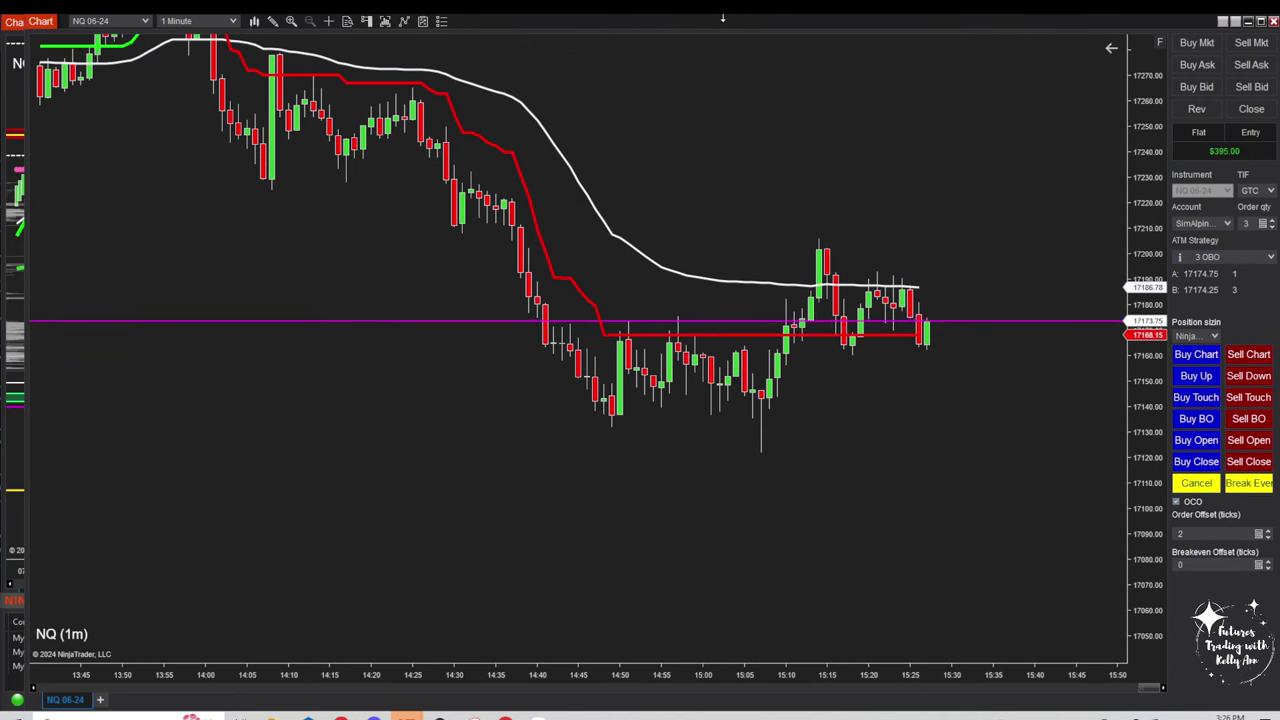
{"action": "left_click_drag", "start_coordinate": [617, 106], "coordinate": [971, 294]}
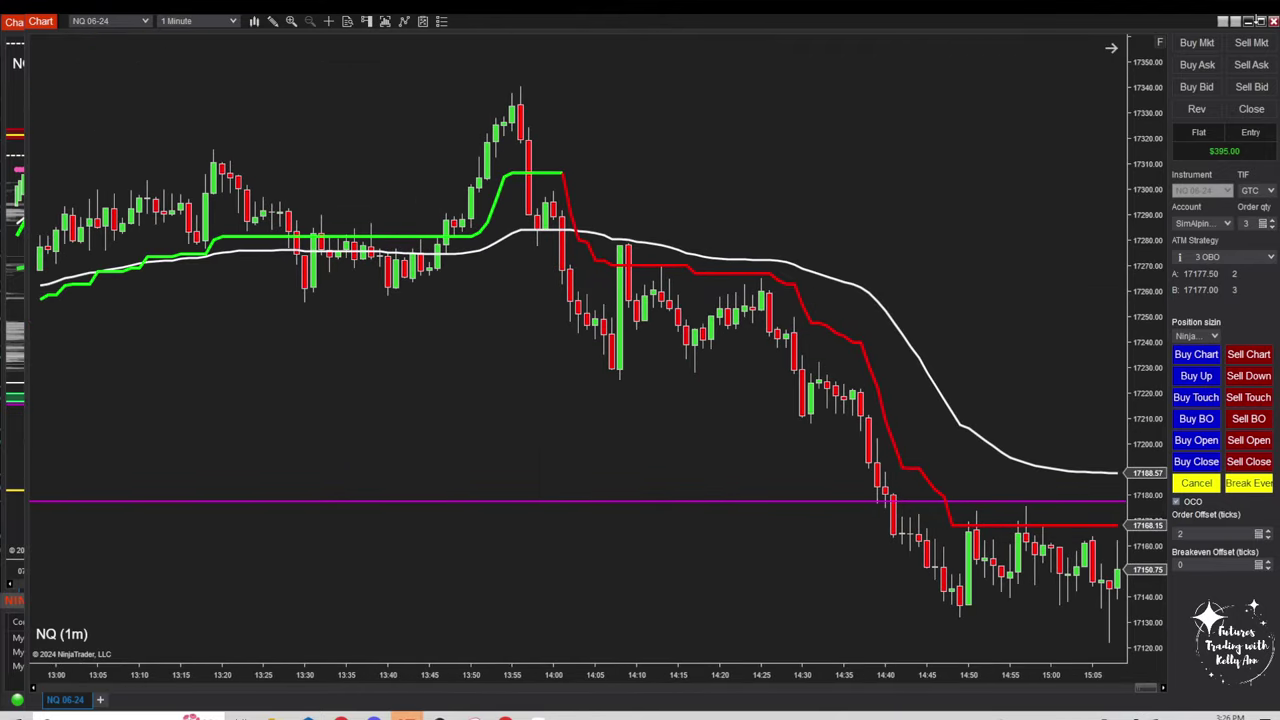
Keep the 1-minute chart window unmaximized and narrow it to uncover the NQ (32) chart and the accounts list beside it
{"action": "left_click", "coordinate": [1261, 21]}
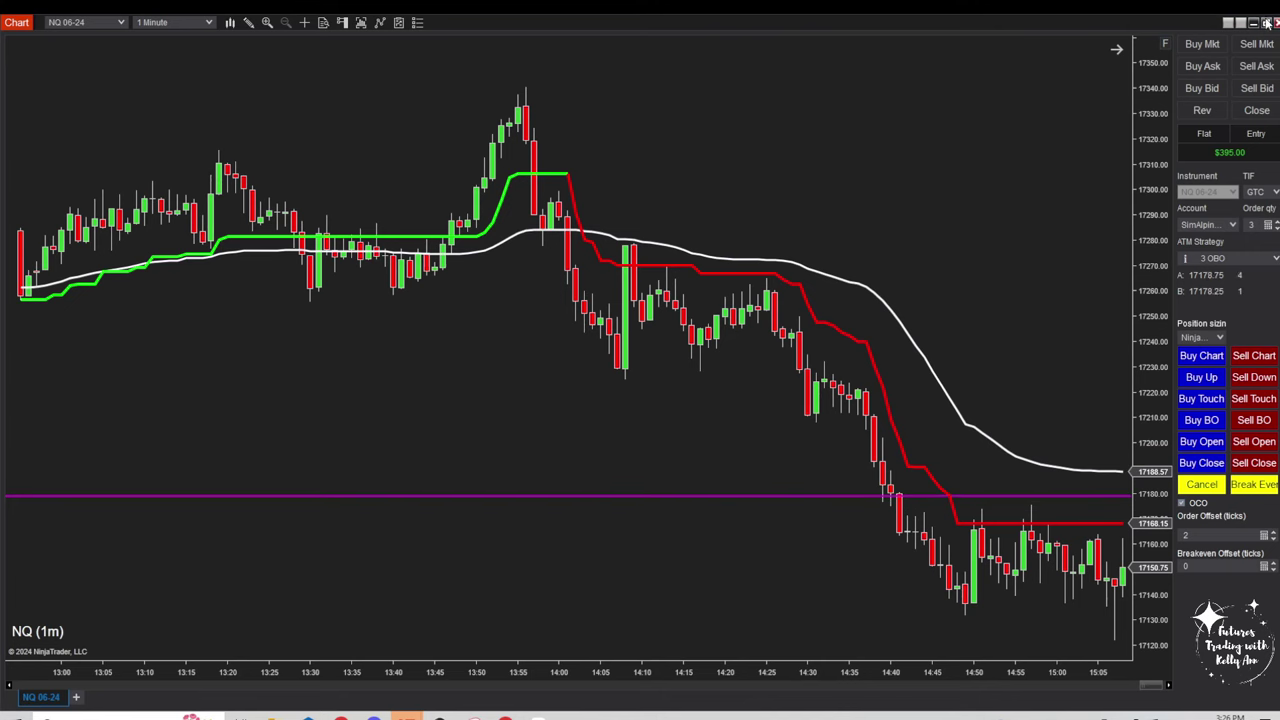
{"action": "left_click", "coordinate": [1248, 22]}
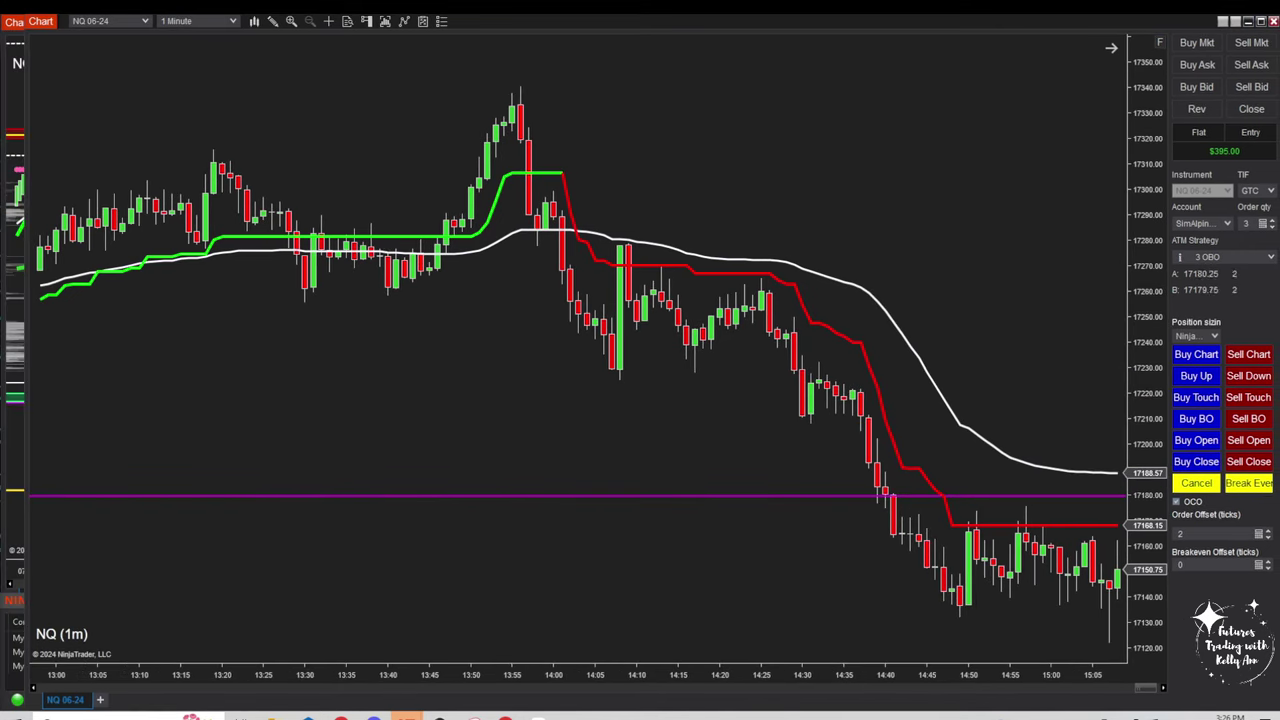
{"action": "left_click_drag", "start_coordinate": [24, 403], "coordinate": [505, 370]}
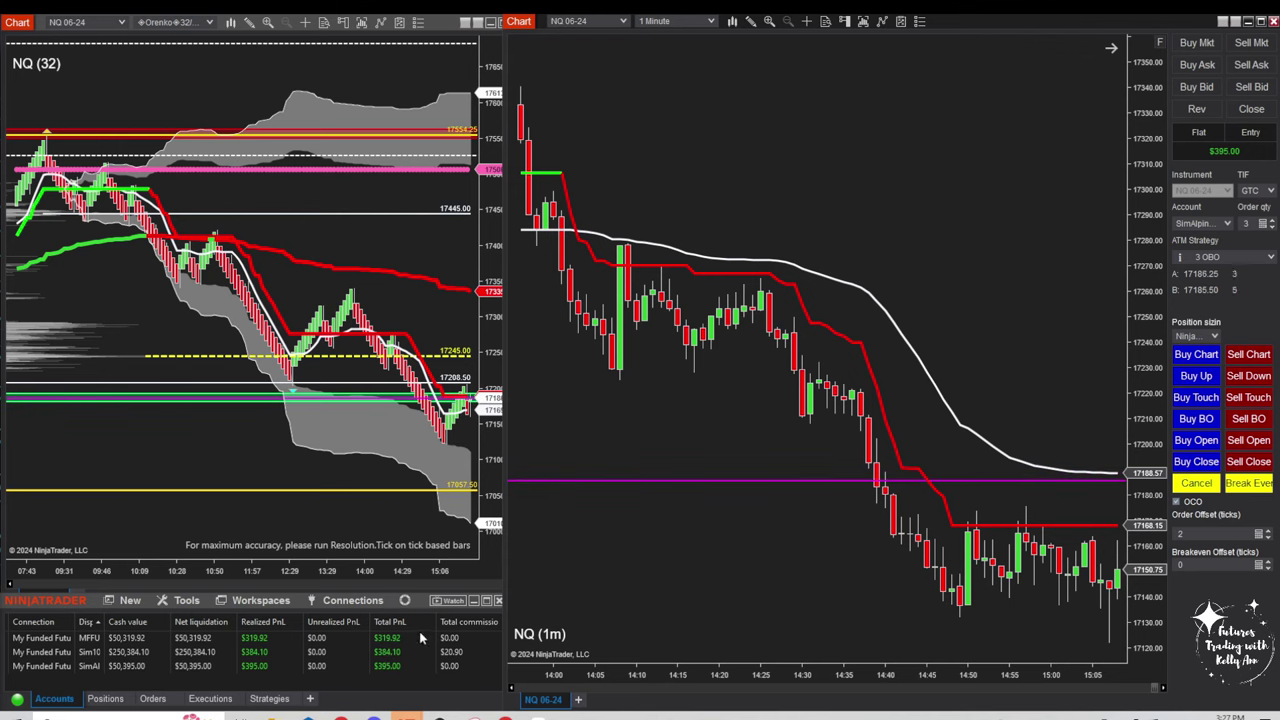
Examine the most recent price action on the 1-minute chart and on the NQ (32) chart
{"action": "scroll", "coordinate": [1110, 316], "scroll_direction": "down", "scroll_amount": 5}
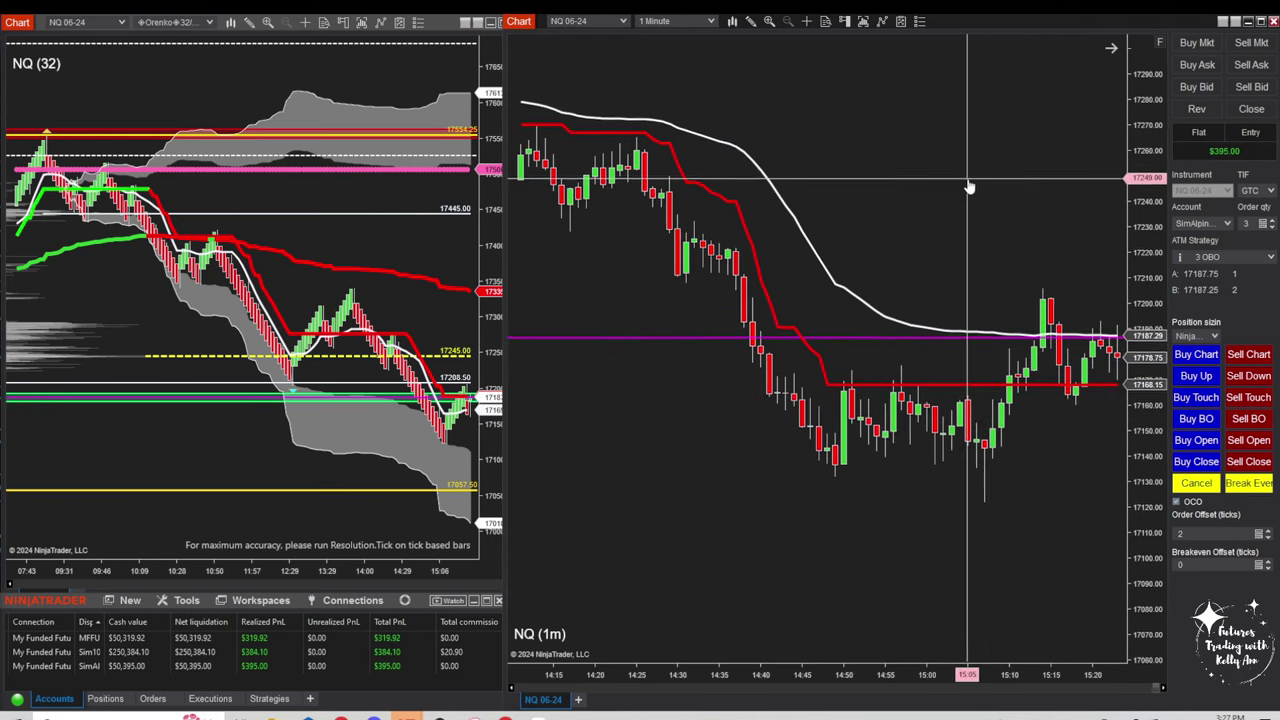
{"action": "scroll", "coordinate": [997, 175], "scroll_direction": "down", "scroll_amount": 2}
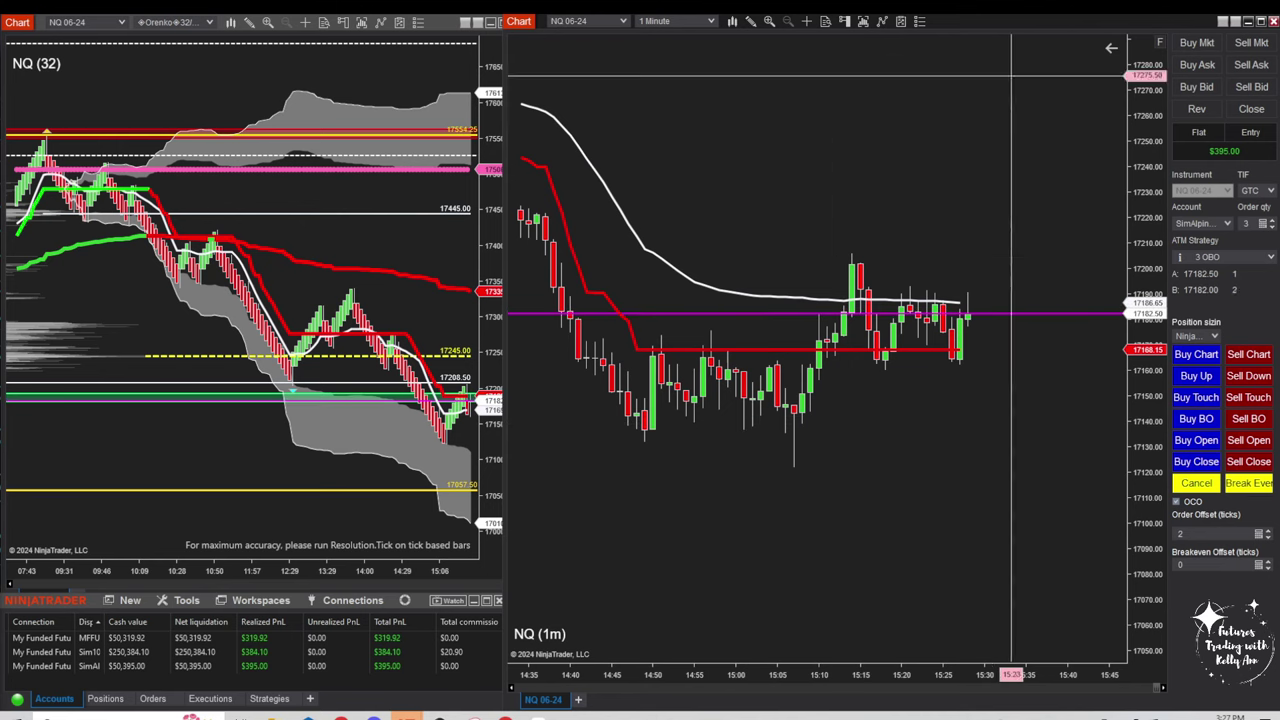
{"action": "scroll", "coordinate": [928, 334], "scroll_direction": "up", "scroll_amount": 5}
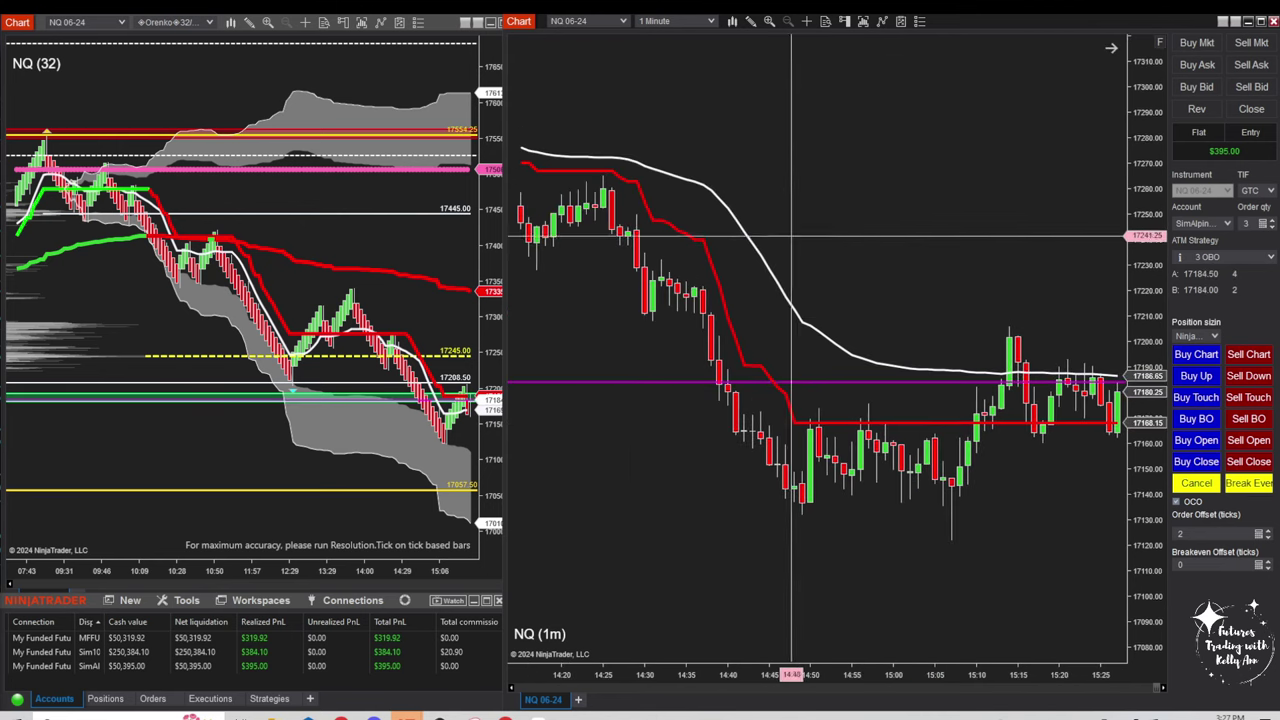
{"action": "scroll", "coordinate": [771, 200], "scroll_direction": "up", "scroll_amount": 8}
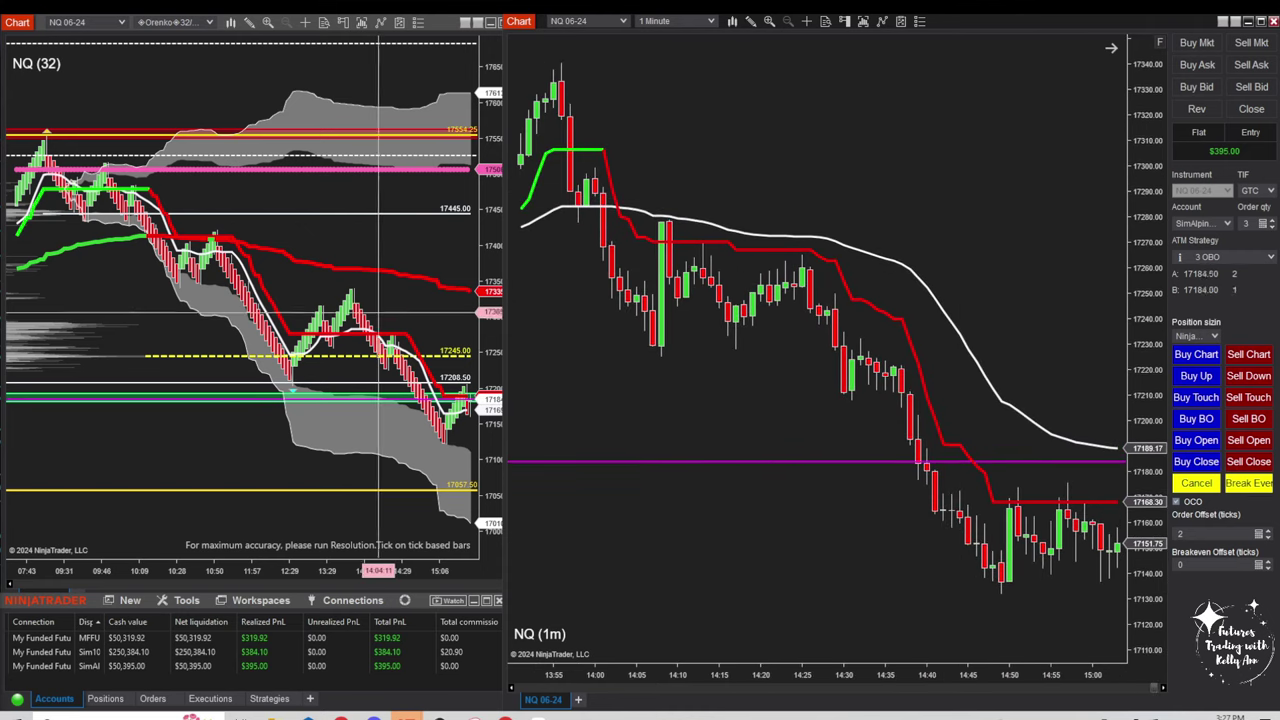
{"action": "left_click", "coordinate": [378, 583]}
{"action": "scroll", "coordinate": [379, 582], "scroll_direction": "down", "scroll_amount": 5}
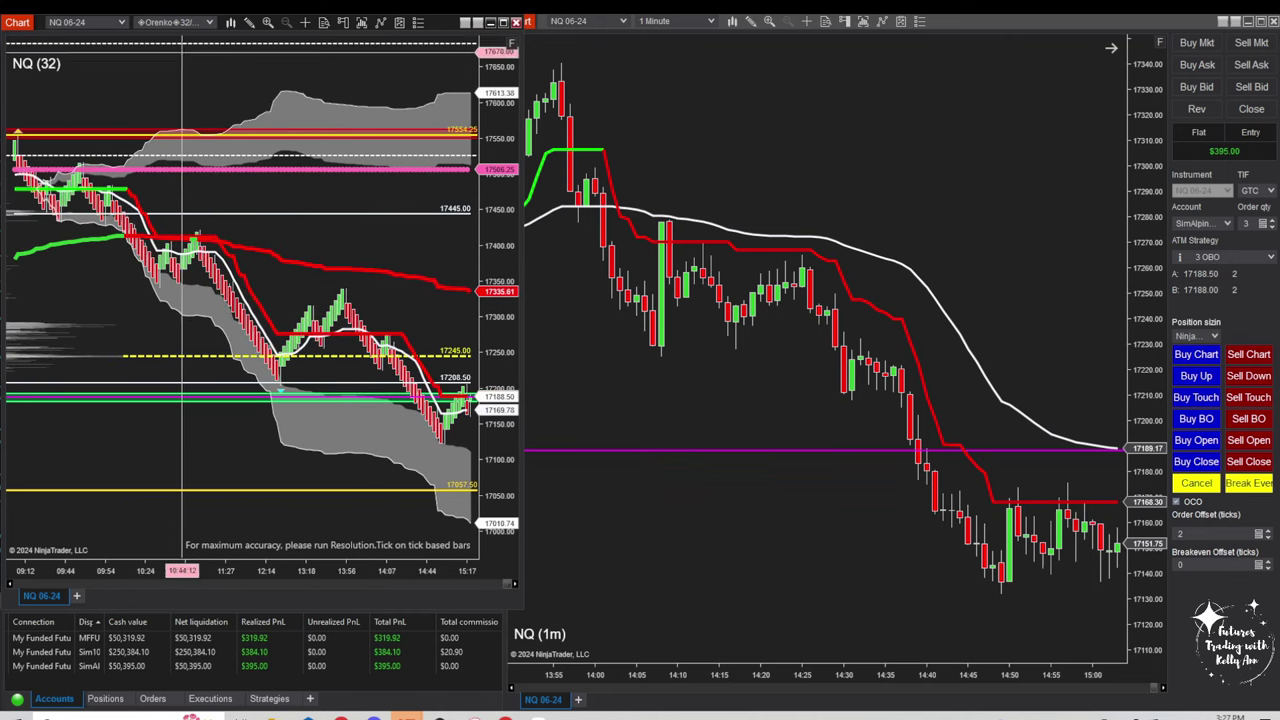
{"action": "scroll", "coordinate": [189, 97], "scroll_direction": "down", "scroll_amount": 2}
{"action": "scroll", "coordinate": [189, 97], "scroll_direction": "down", "scroll_amount": 3}
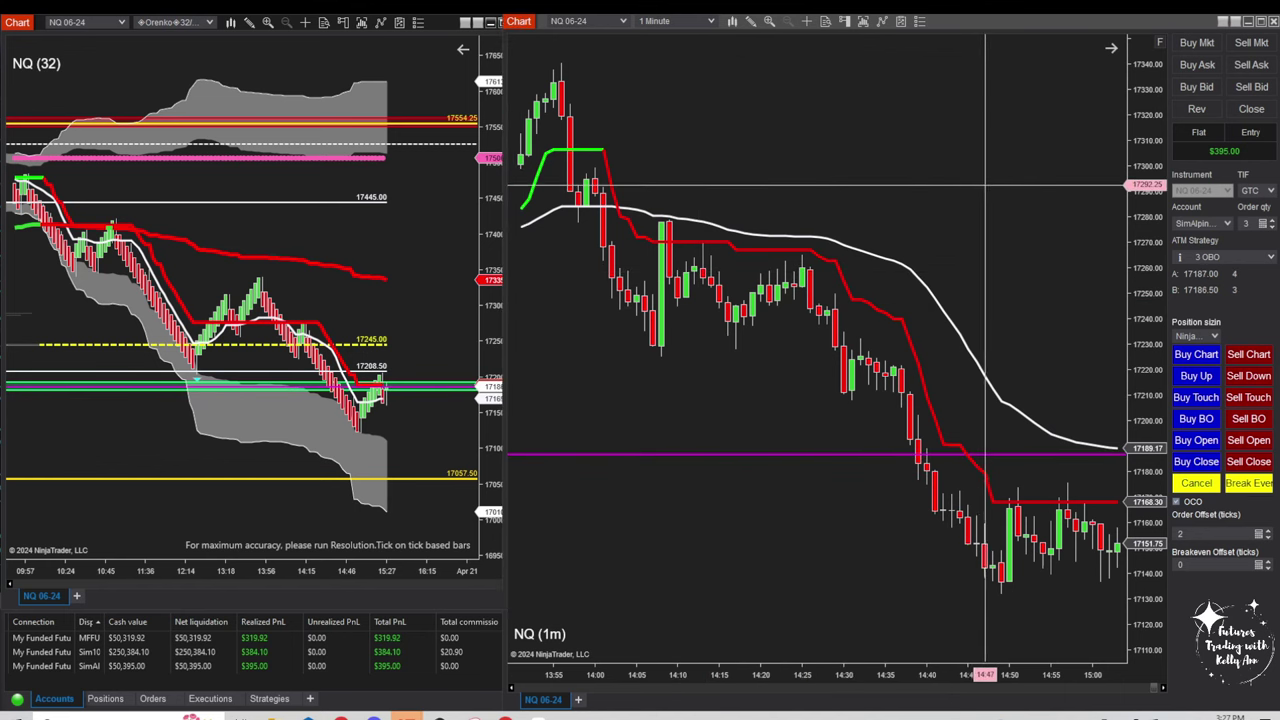
Trace the 1-minute price action backward from the afternoon bars to the morning session range box
{"action": "left_click_drag", "start_coordinate": [984, 324], "coordinate": [822, 210]}
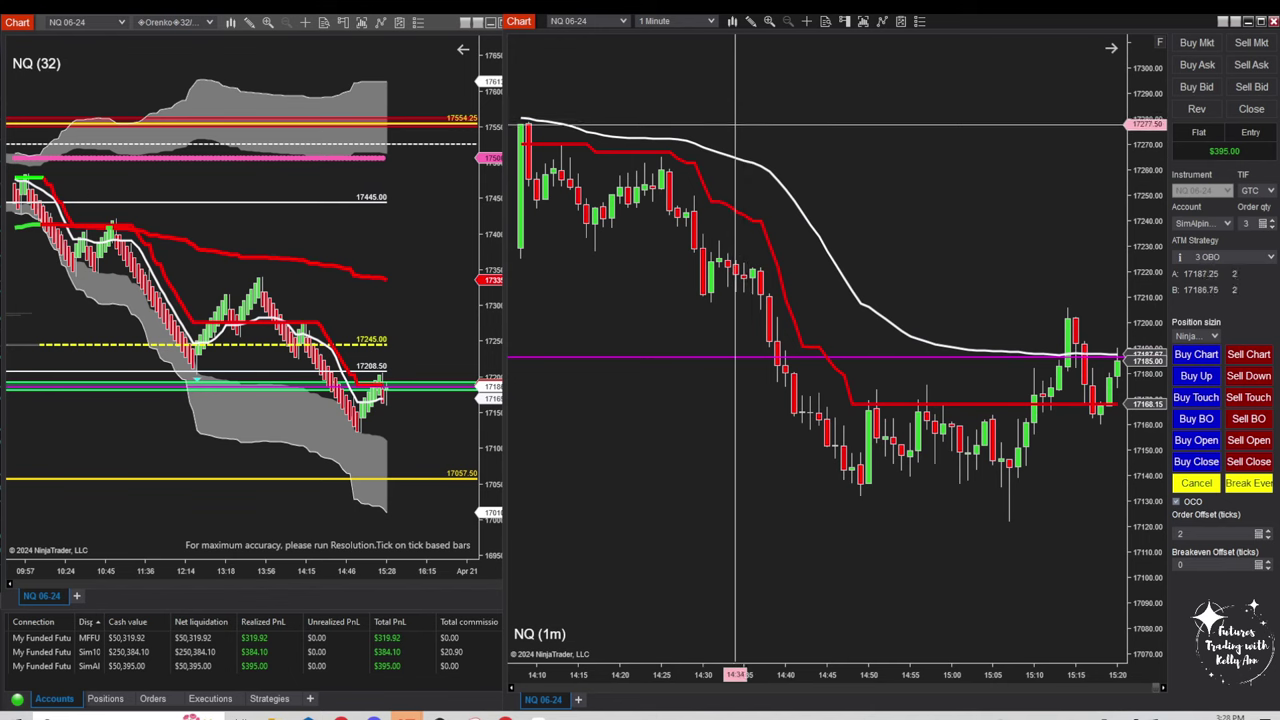
{"action": "scroll", "coordinate": [690, 63], "scroll_direction": "up", "scroll_amount": 10}
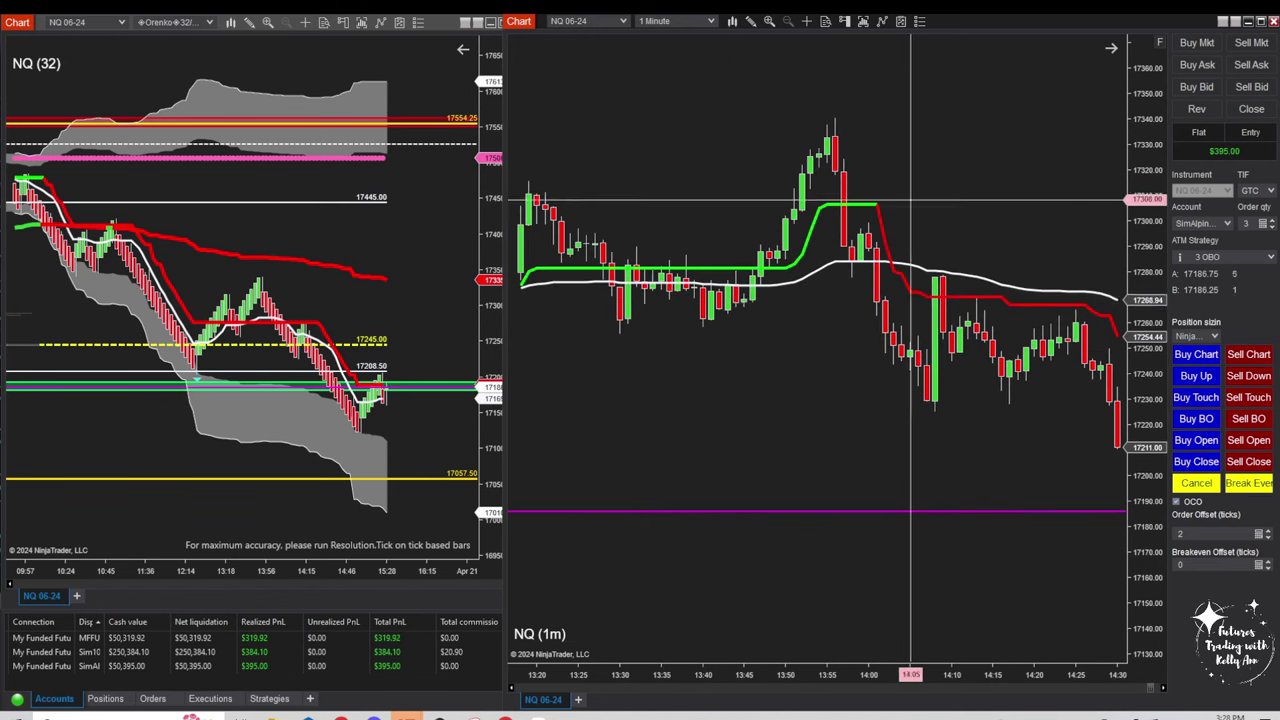
{"action": "scroll", "coordinate": [910, 387], "scroll_direction": "up", "scroll_amount": 2}
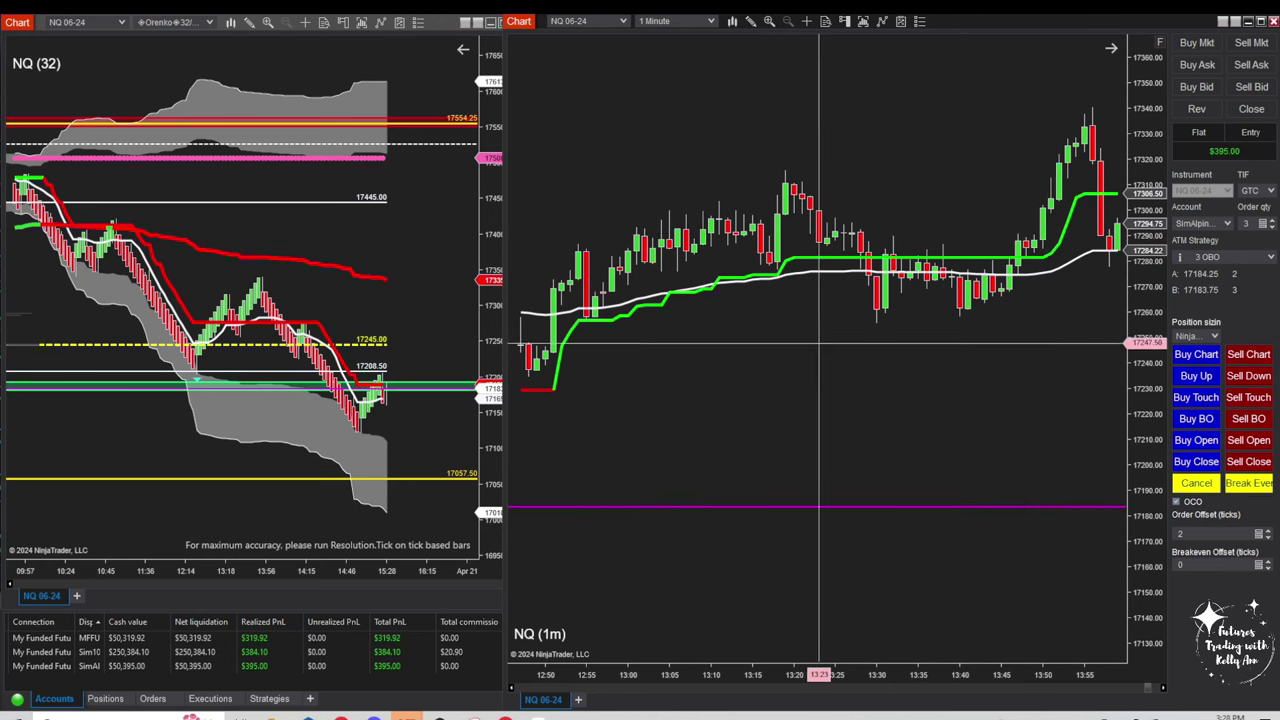
{"action": "scroll", "coordinate": [950, 405], "scroll_direction": "up", "scroll_amount": 7}
{"action": "scroll", "coordinate": [950, 405], "scroll_direction": "up", "scroll_amount": 8}
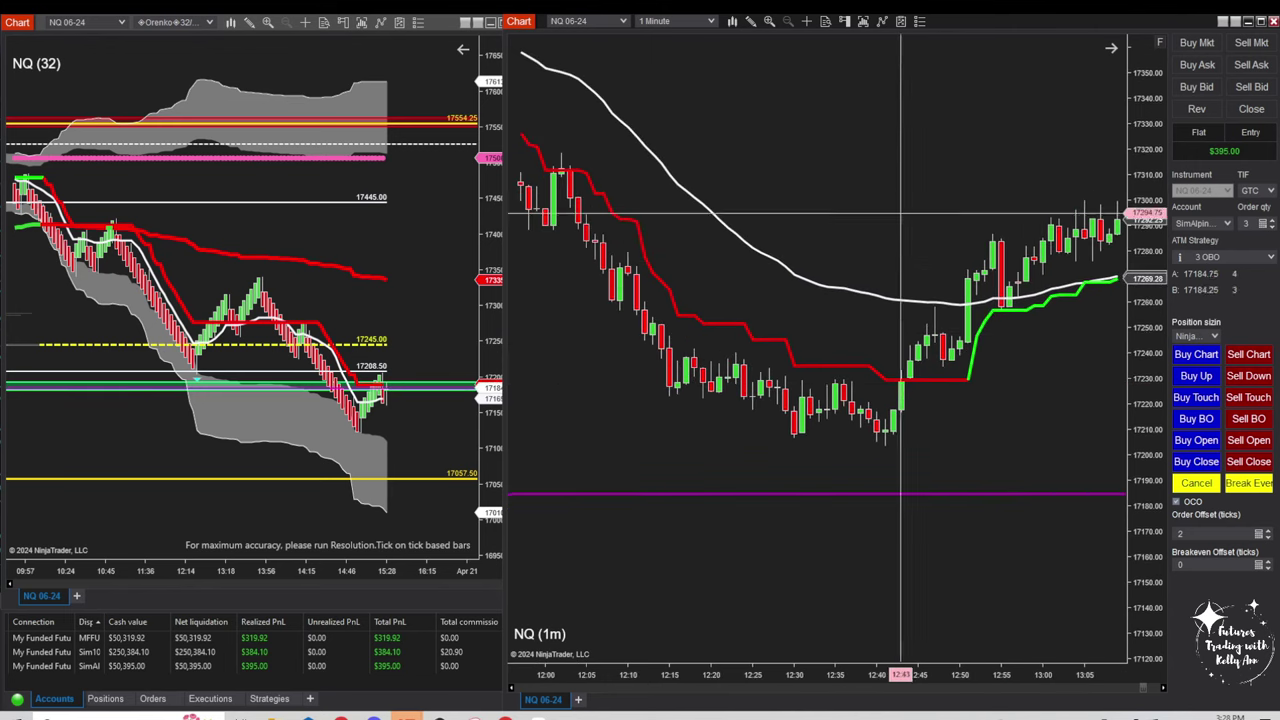
{"action": "scroll", "coordinate": [740, 380], "scroll_direction": "up", "scroll_amount": 3}
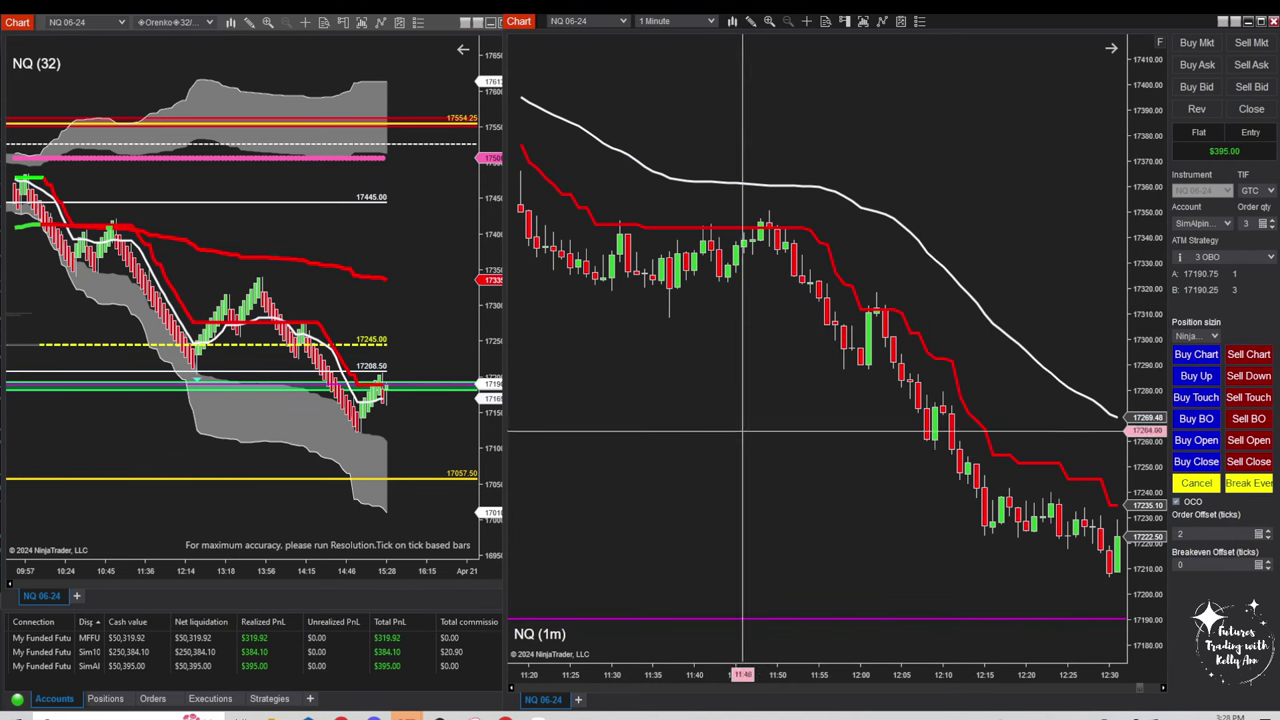
{"action": "scroll", "coordinate": [880, 405], "scroll_direction": "up", "scroll_amount": 8}
{"action": "scroll", "coordinate": [798, 398], "scroll_direction": "up", "scroll_amount": 8}
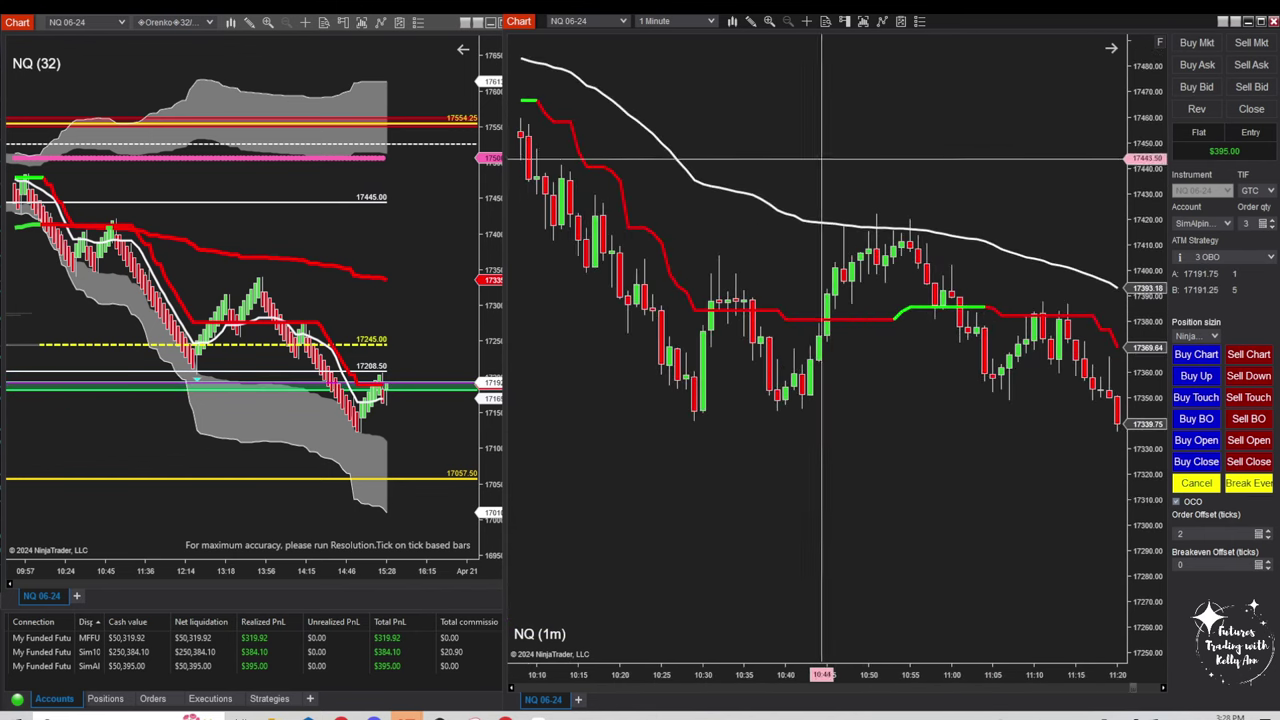
{"action": "scroll", "coordinate": [758, 155], "scroll_direction": "up", "scroll_amount": 5}
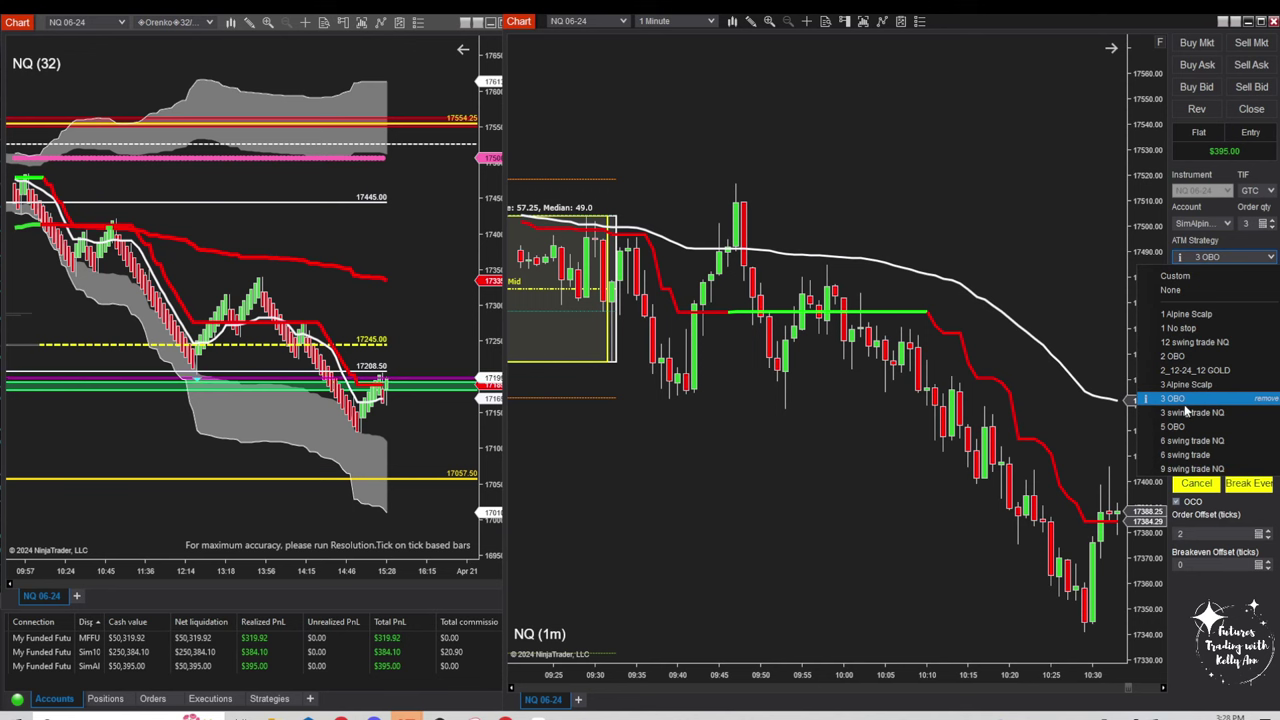
Choose the 3 Alpine Scalp ATM strategy, review its order quantity, stop loss and profit parameters, and close them without changes
{"action": "left_click", "coordinate": [1188, 384]}
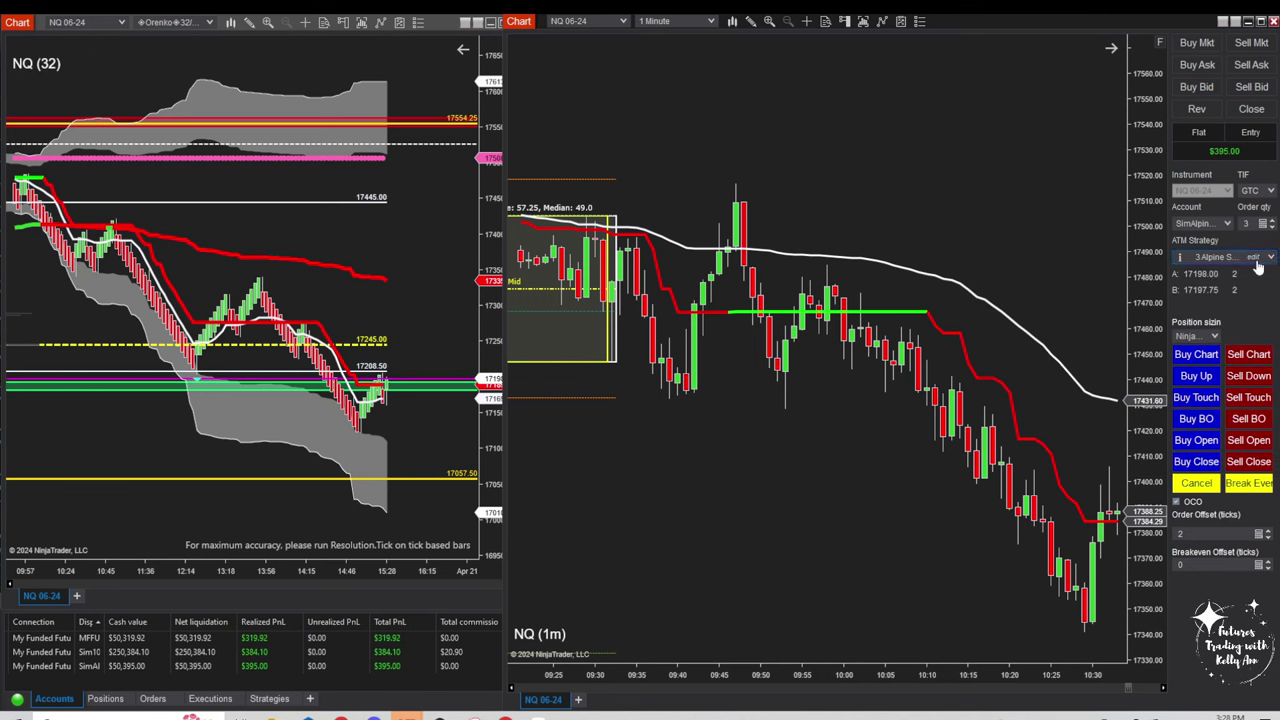
{"action": "left_click", "coordinate": [1254, 258]}
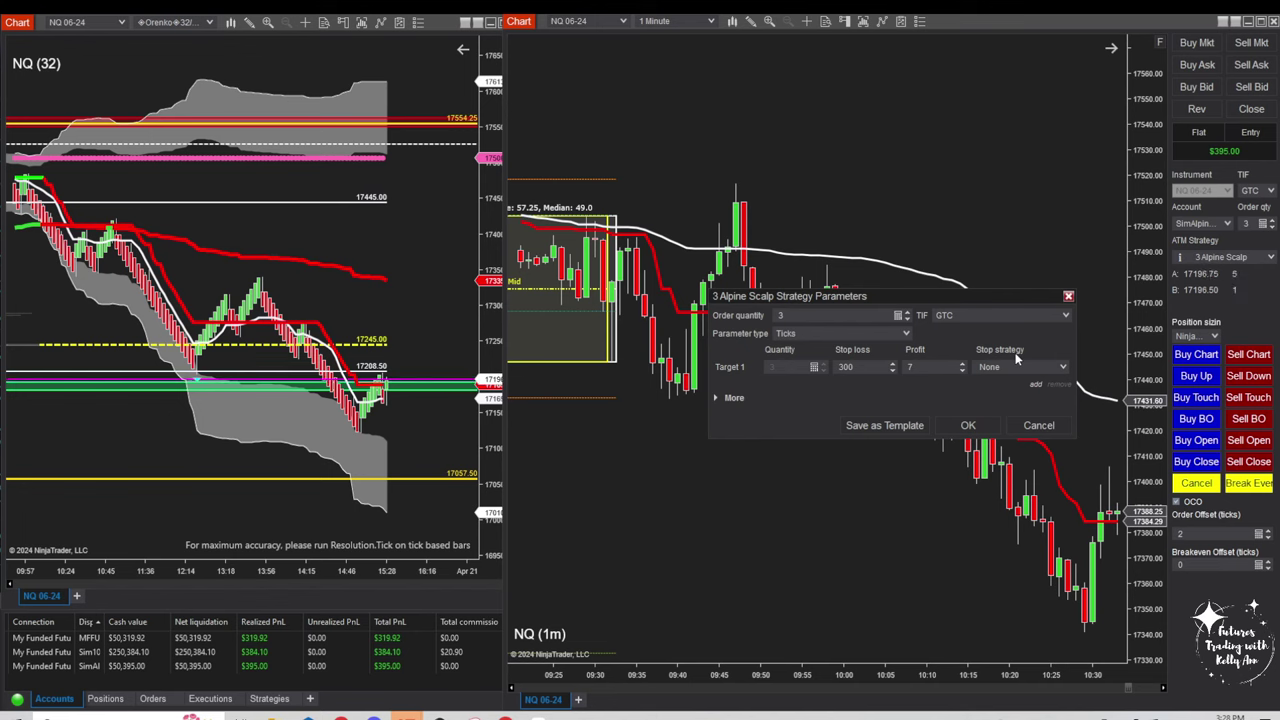
{"action": "left_click", "coordinate": [1069, 298]}
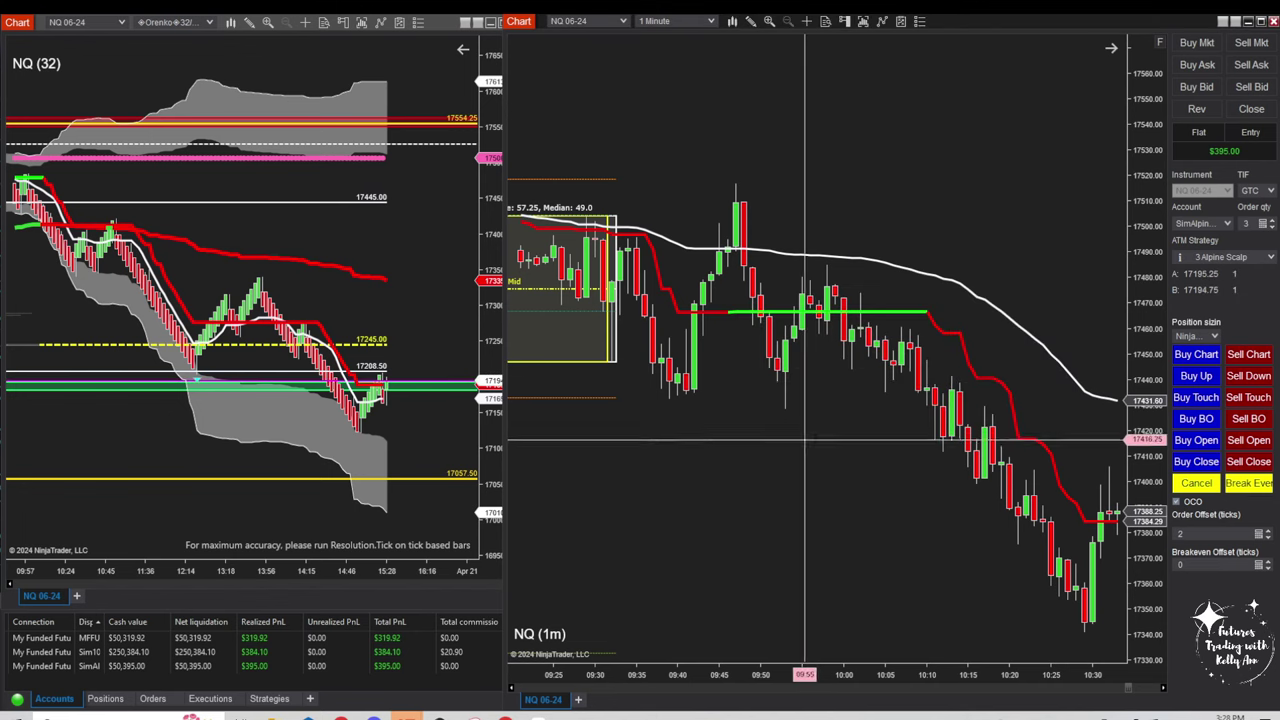
Examine the 1-minute NQ price action around the morning session range box
{"action": "scroll", "coordinate": [768, 370], "scroll_direction": "up", "scroll_amount": 10}
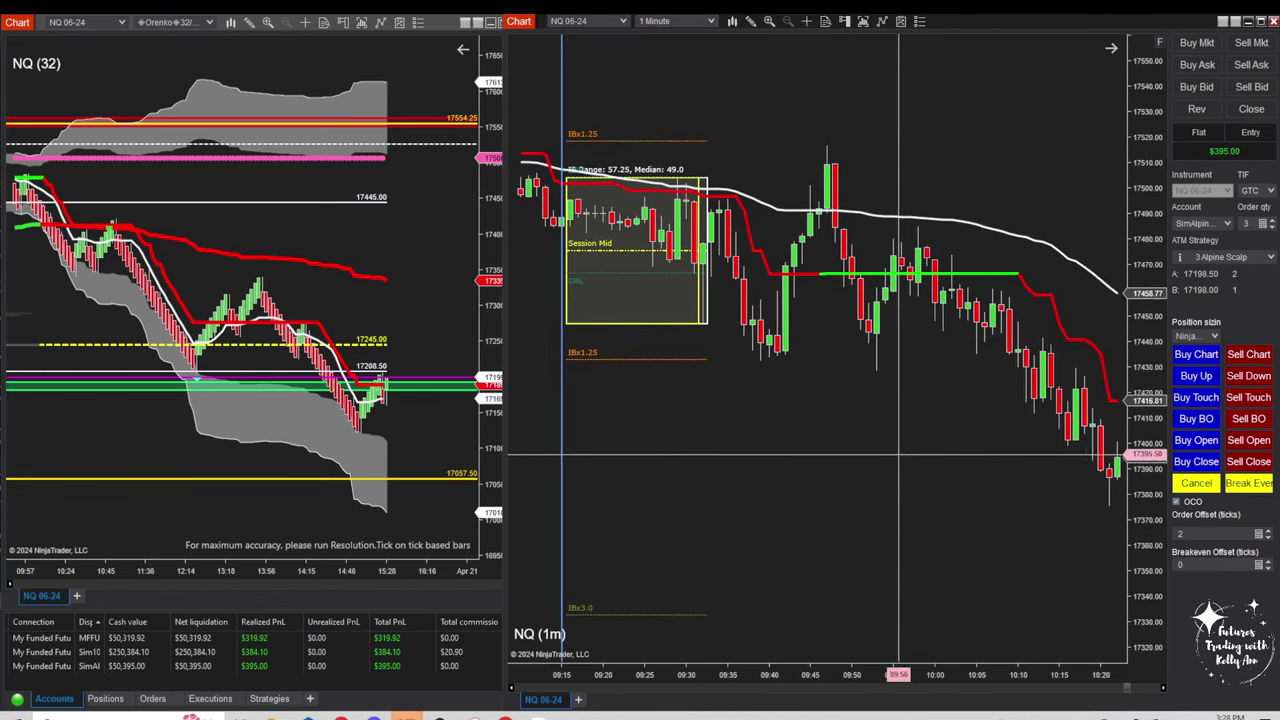
{"action": "left_click_drag", "start_coordinate": [974, 510], "coordinate": [909, 514]}
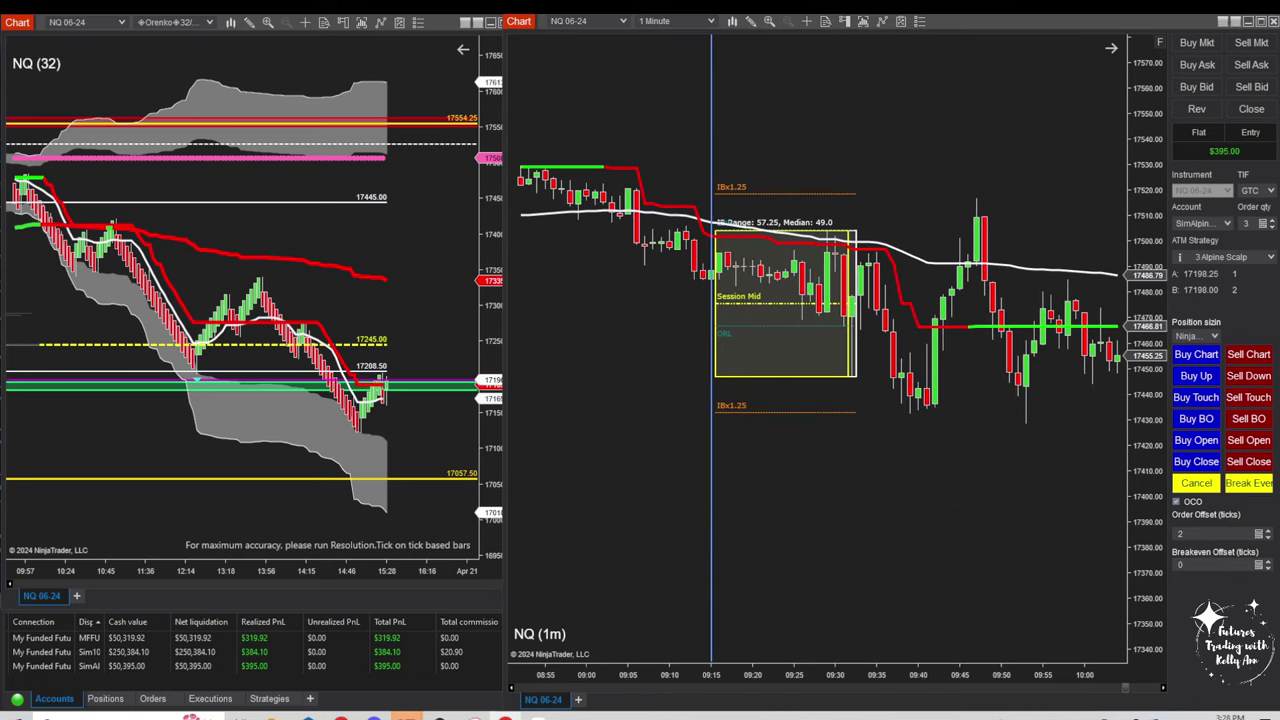
Switch to Google Drive, open Alpine ORB Template and Indicators inside the ALPINE MICROSCALP CHART AND INDICATORS folder, and review its files
{"action": "left_click", "coordinate": [505, 716]}
{"action": "left_click_drag", "start_coordinate": [900, 166], "coordinate": [541, 94]}
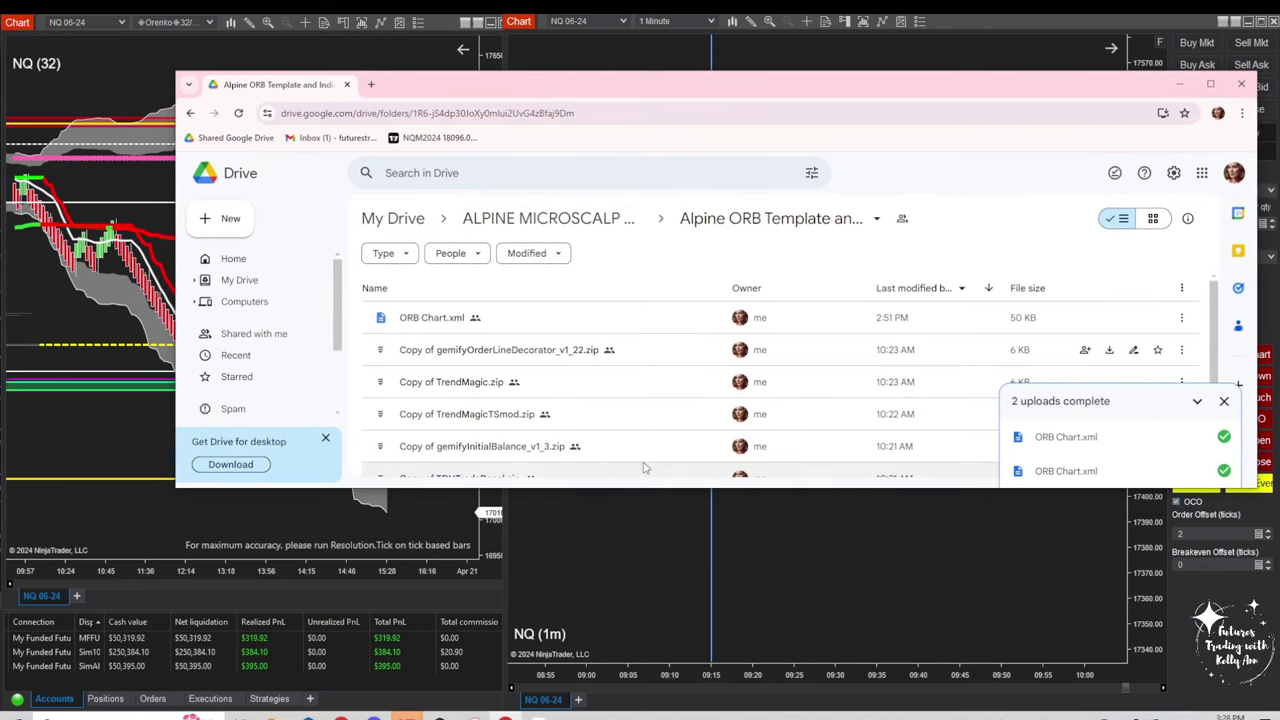
{"action": "left_click", "coordinate": [236, 262]}
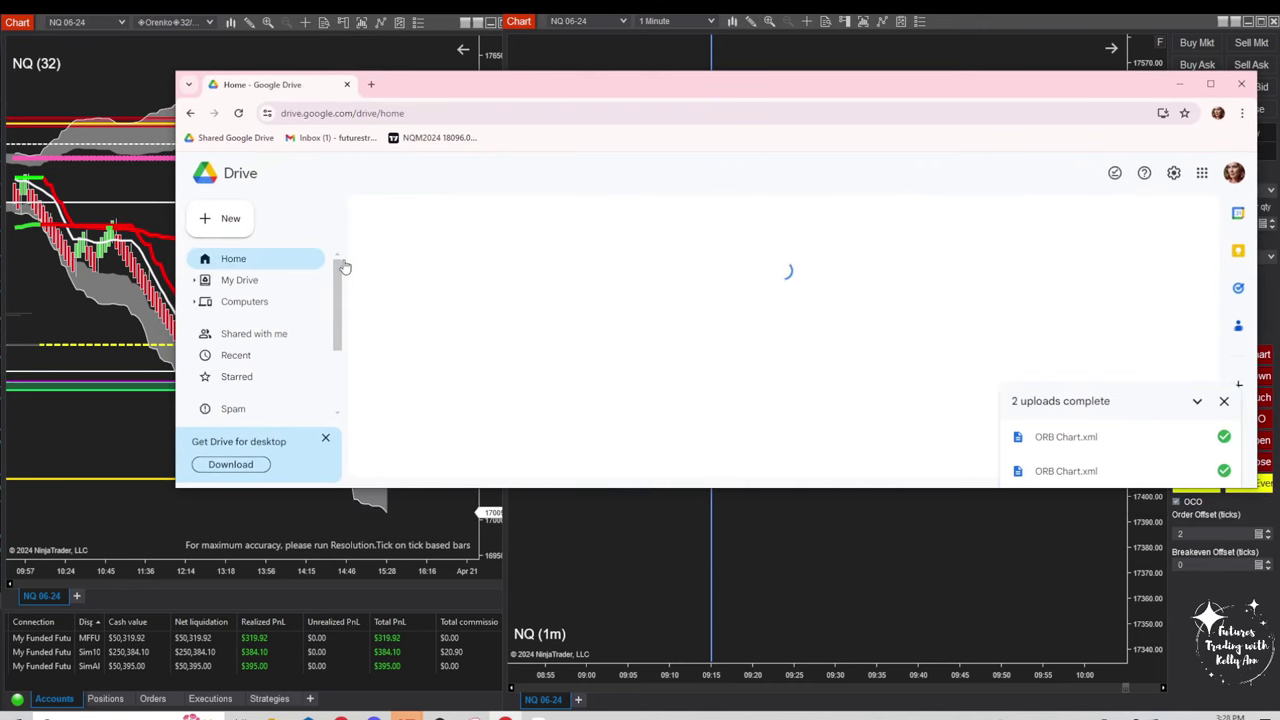
{"action": "left_click", "coordinate": [548, 261]}
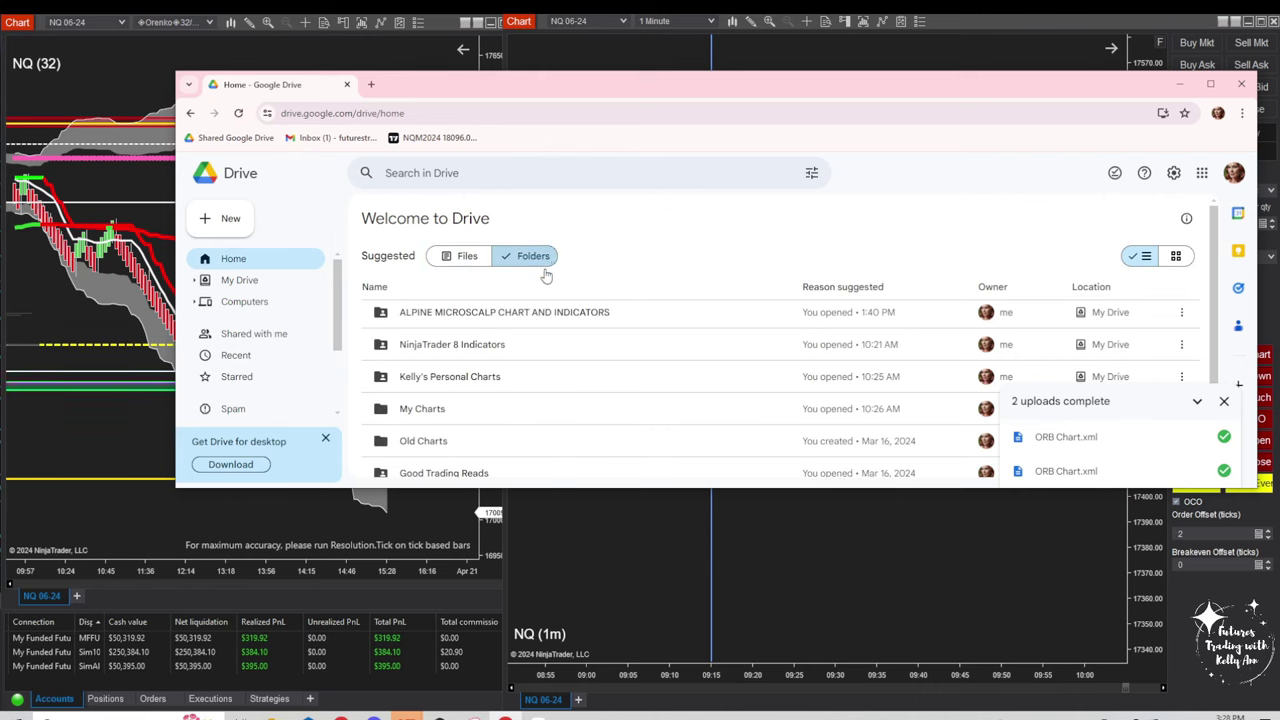
{"action": "double_click", "coordinate": [455, 312]}
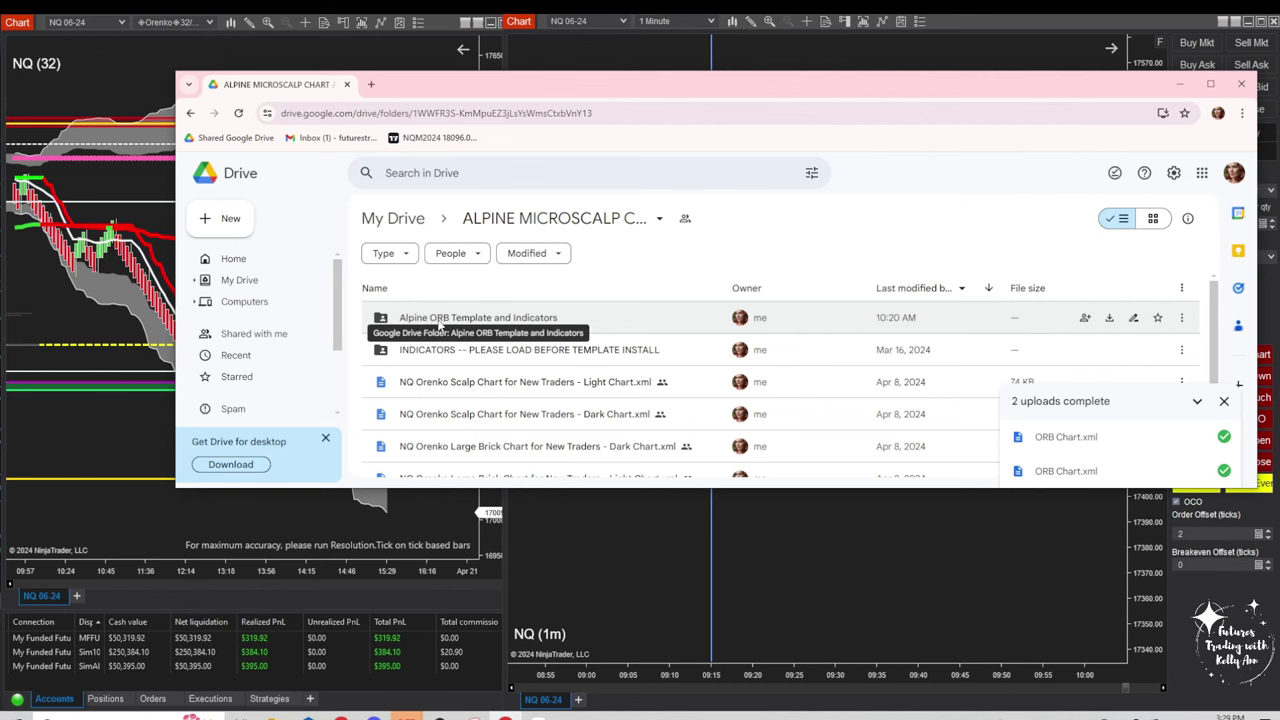
{"action": "double_click", "coordinate": [506, 320]}
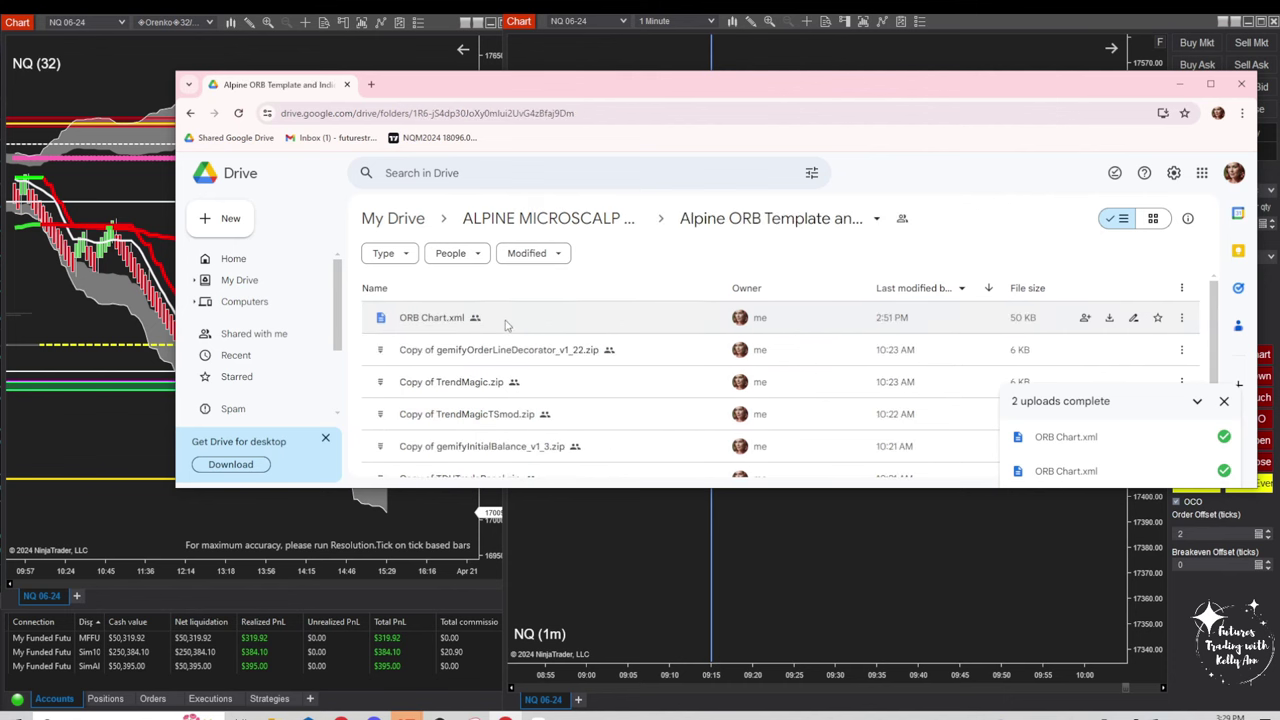
{"action": "scroll", "coordinate": [535, 347], "scroll_direction": "down", "scroll_amount": 1}
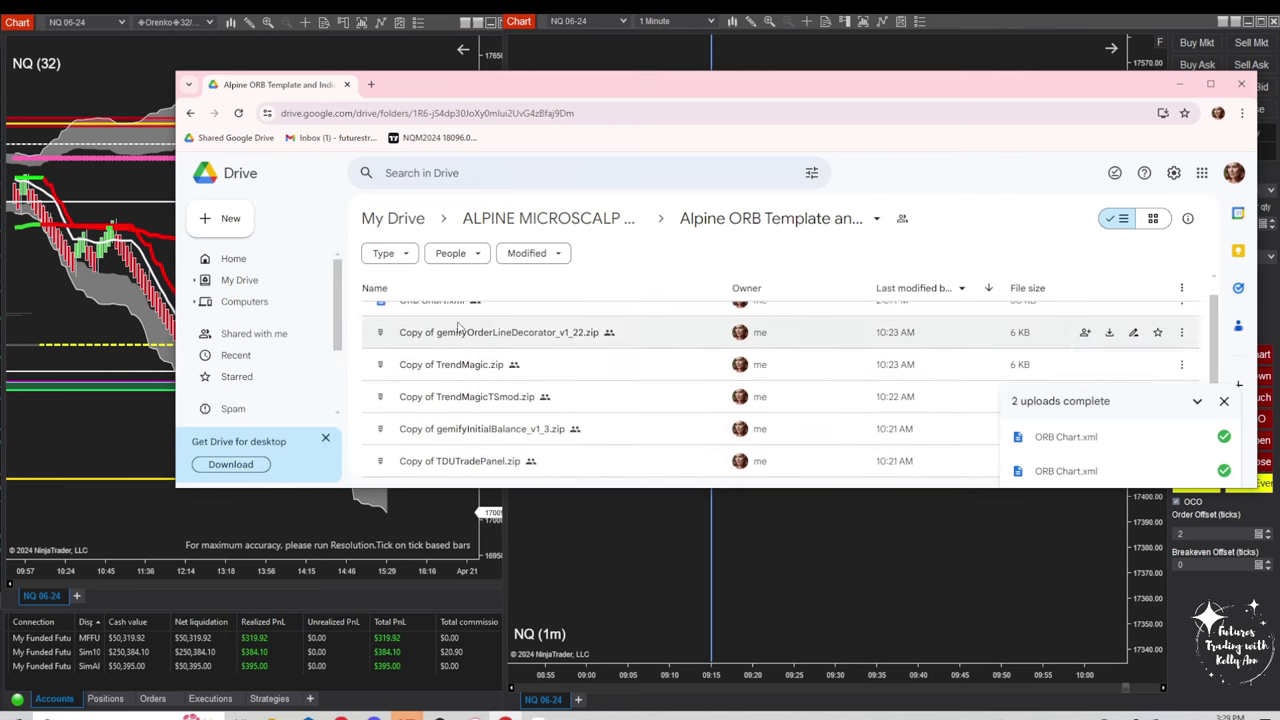
{"action": "scroll", "coordinate": [500, 428], "scroll_direction": "up", "scroll_amount": 1}
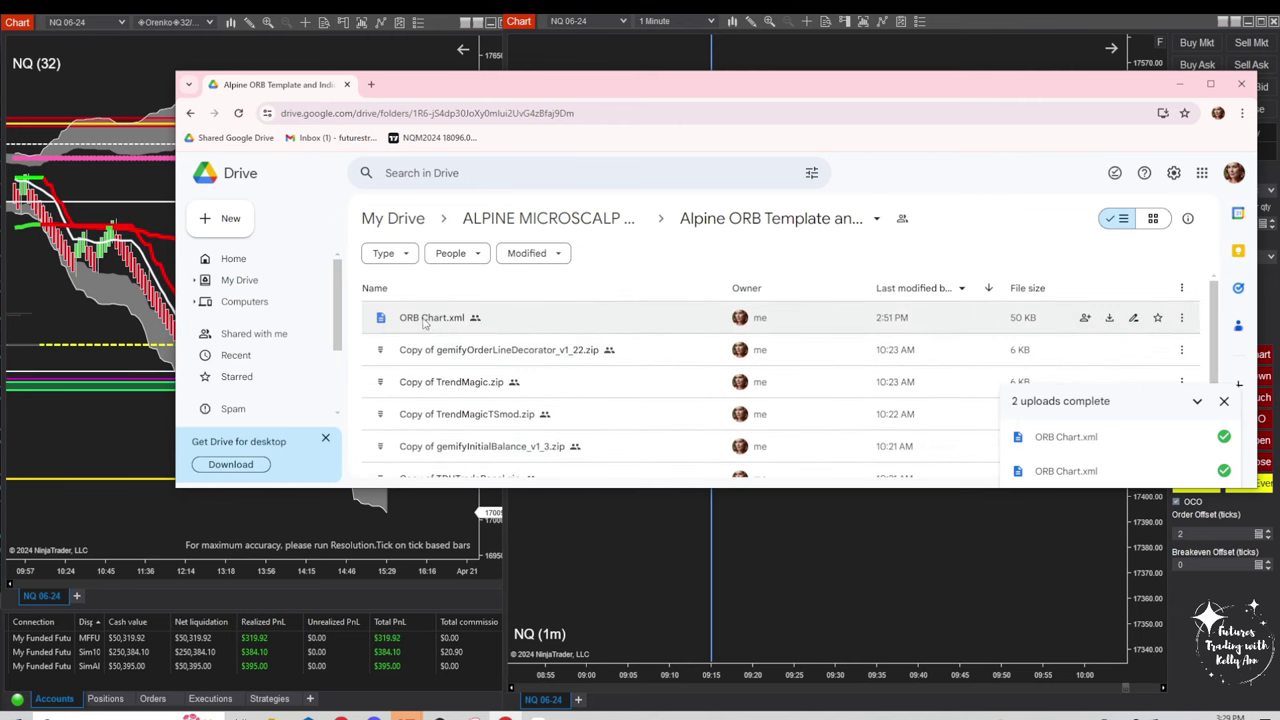
Return to the NinjaTrader charts and examine the 1-minute NQ price action following the session range box
{"action": "key", "text": "super+Down"}
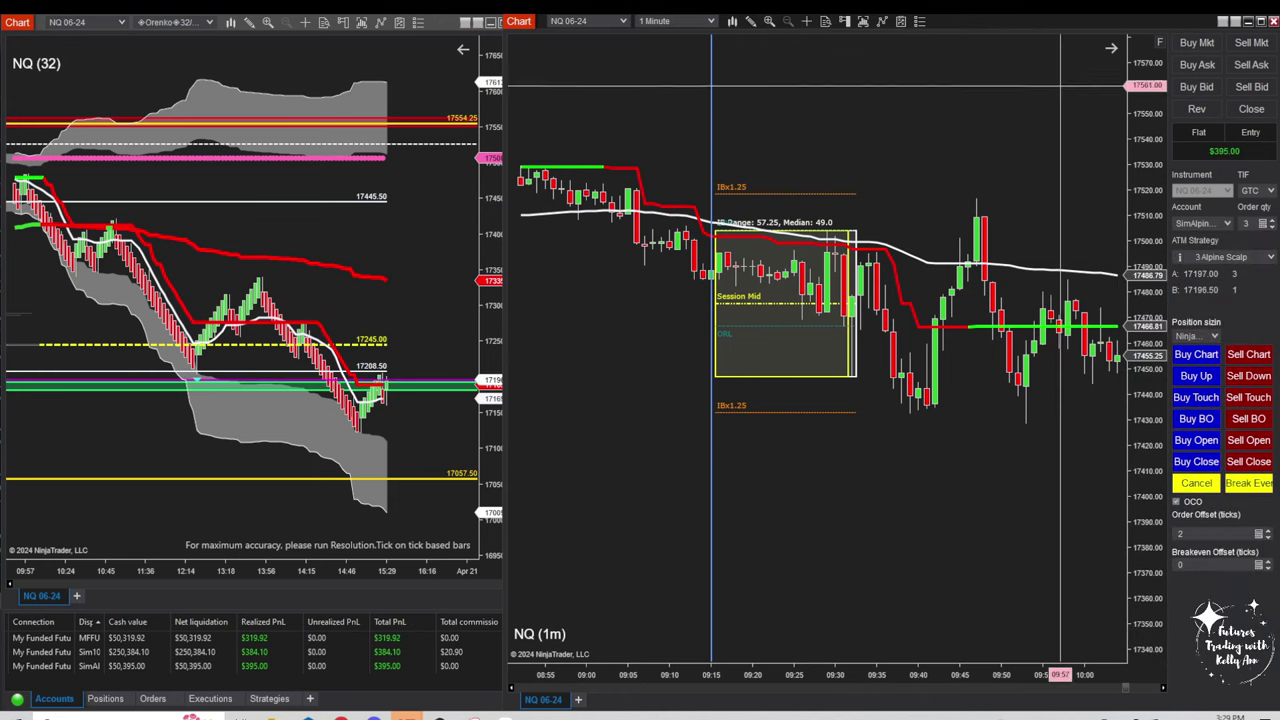
{"action": "scroll", "coordinate": [824, 117], "scroll_direction": "down", "scroll_amount": 5}
{"action": "scroll", "coordinate": [824, 117], "scroll_direction": "down", "scroll_amount": 8}
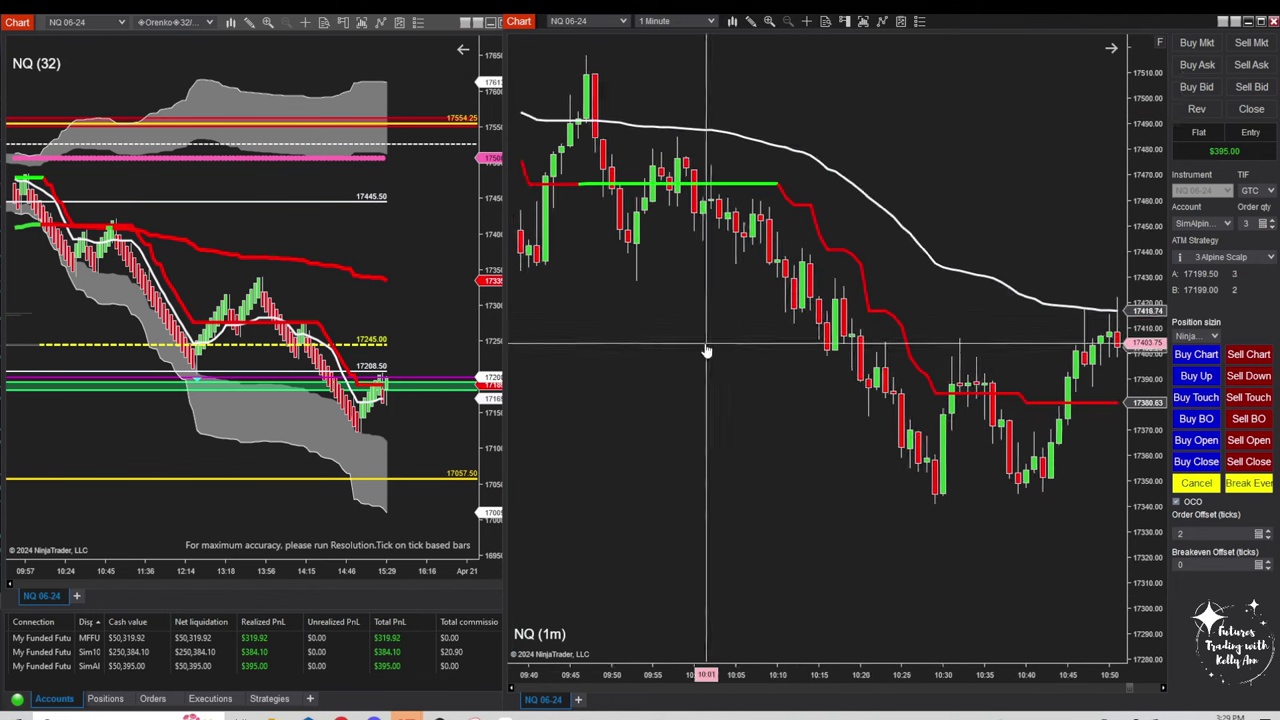